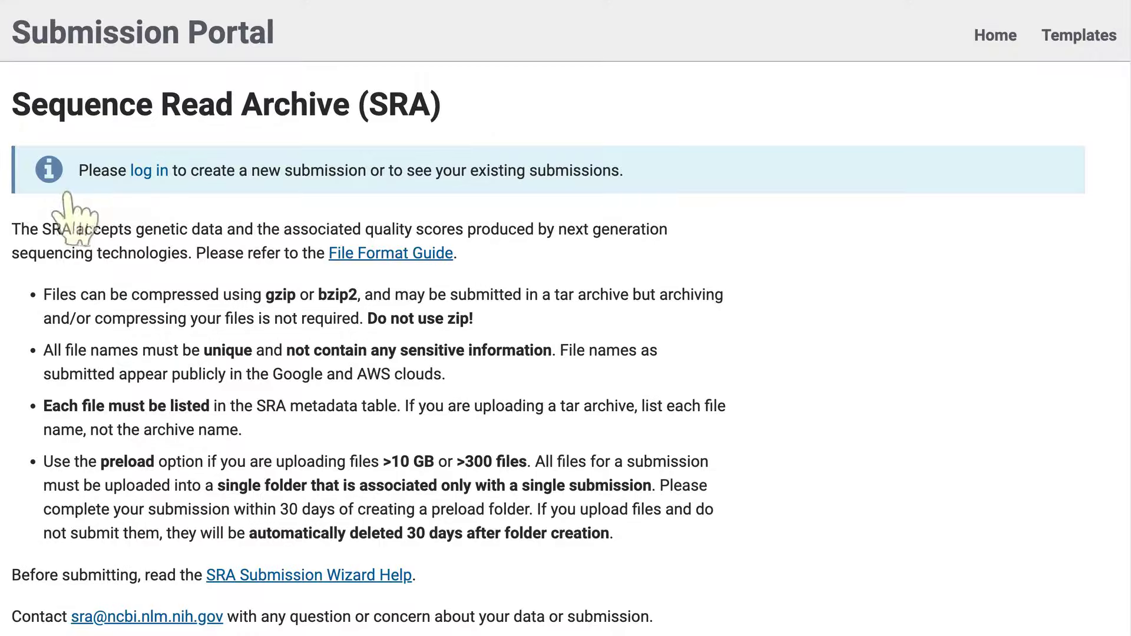
Log in to the portal and accept the prefilled submitter details for the new SRA submission.
click(148, 184)
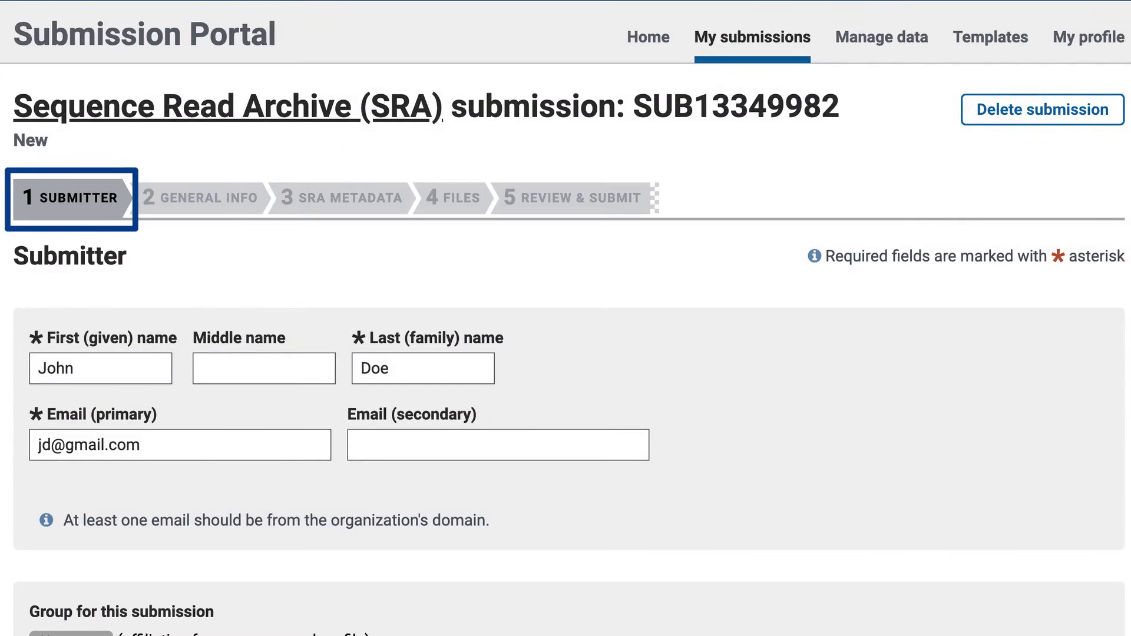
scroll(566, 318, down, 3)
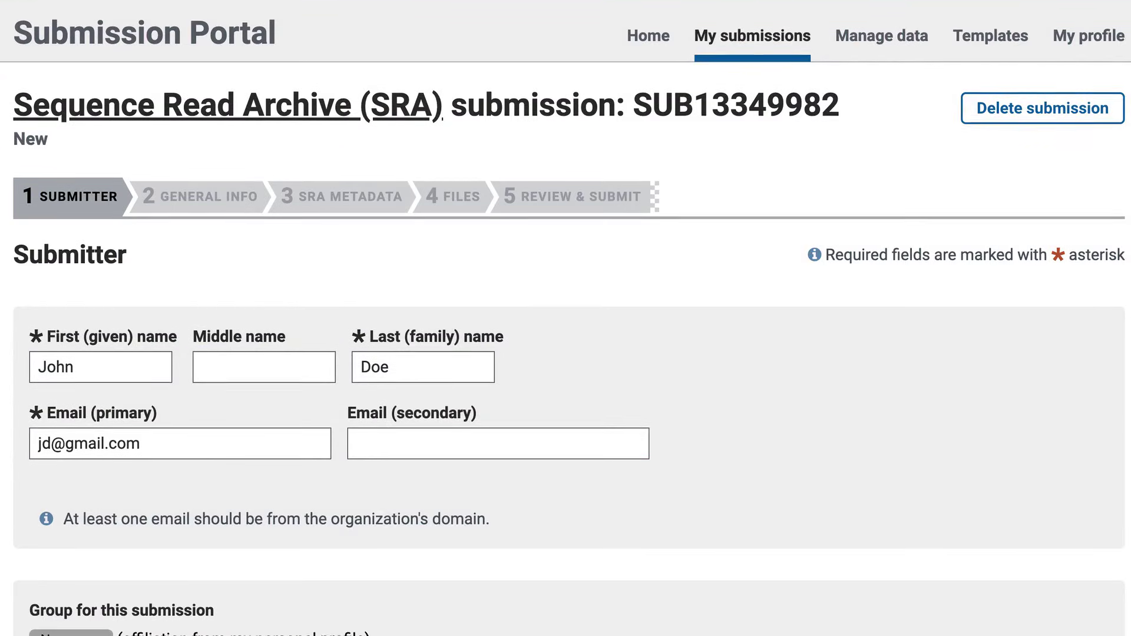
scroll(566, 318, down, 7)
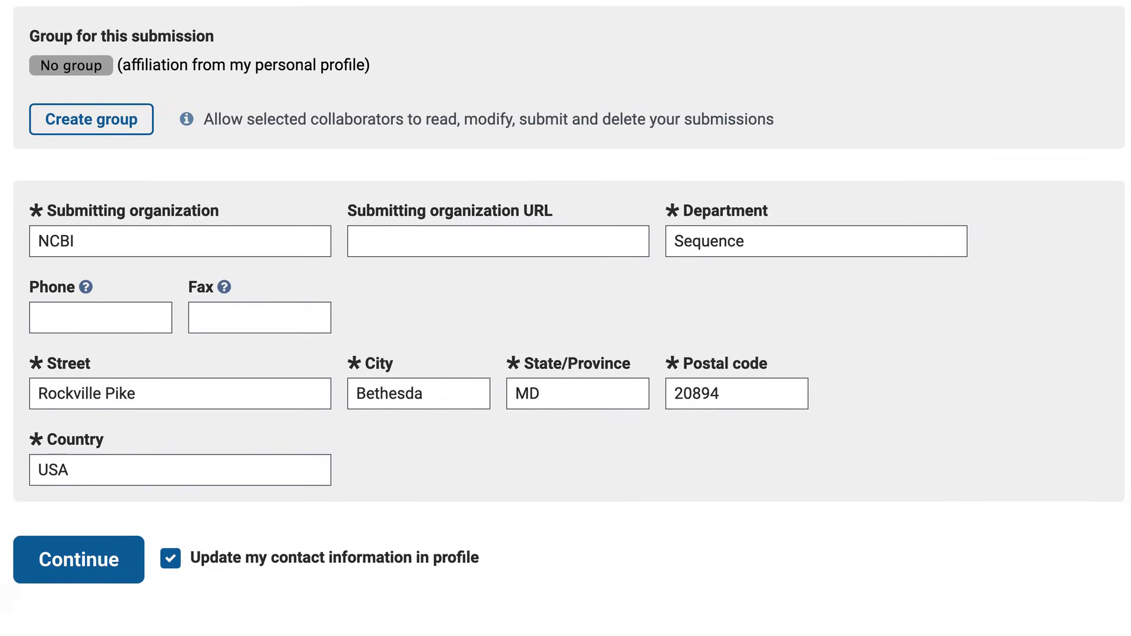
click(73, 560)
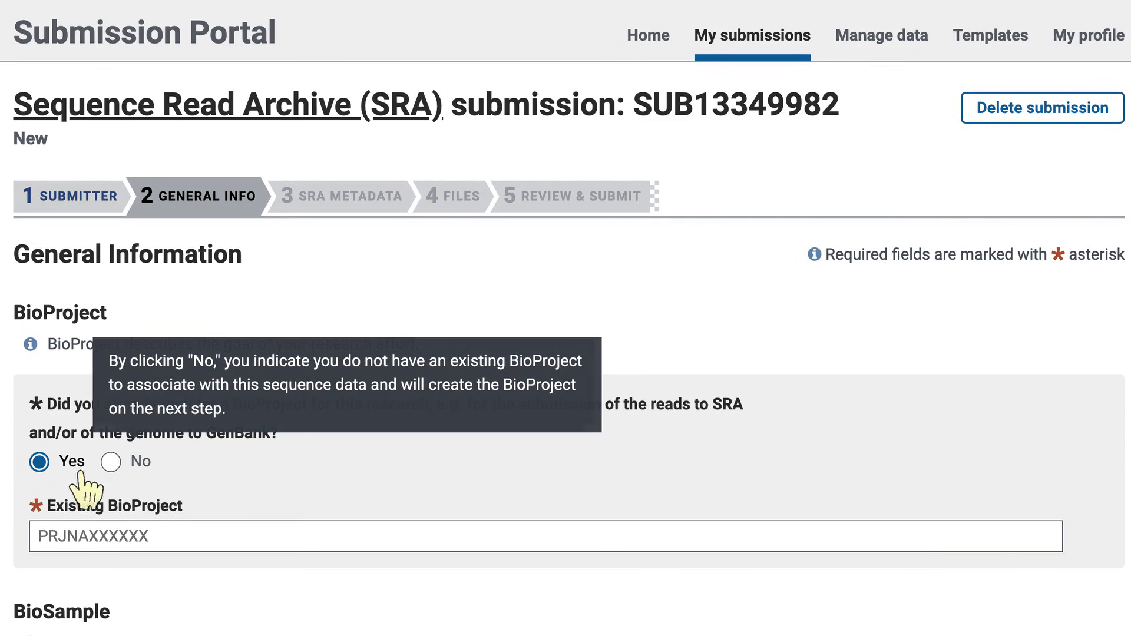
Answer No to having already registered a BioProject and No to having already registered a BioSample.
click(111, 462)
scroll(110, 466, down, 3)
scroll(112, 466, down, 2)
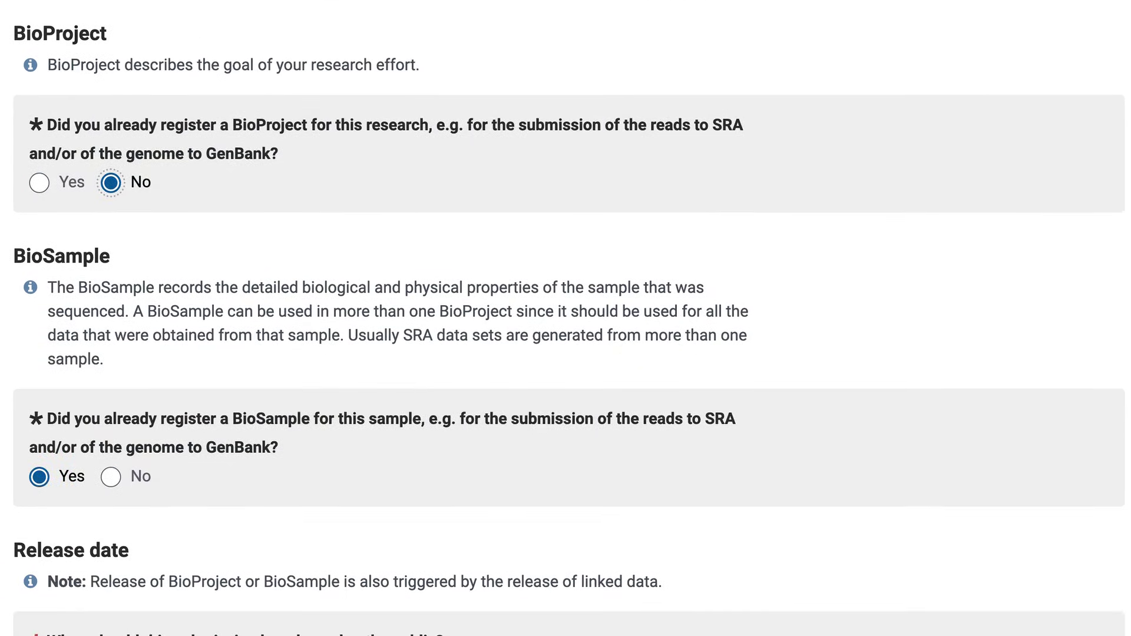
click(111, 462)
scroll(112, 466, down, 1)
scroll(566, 318, down, 2)
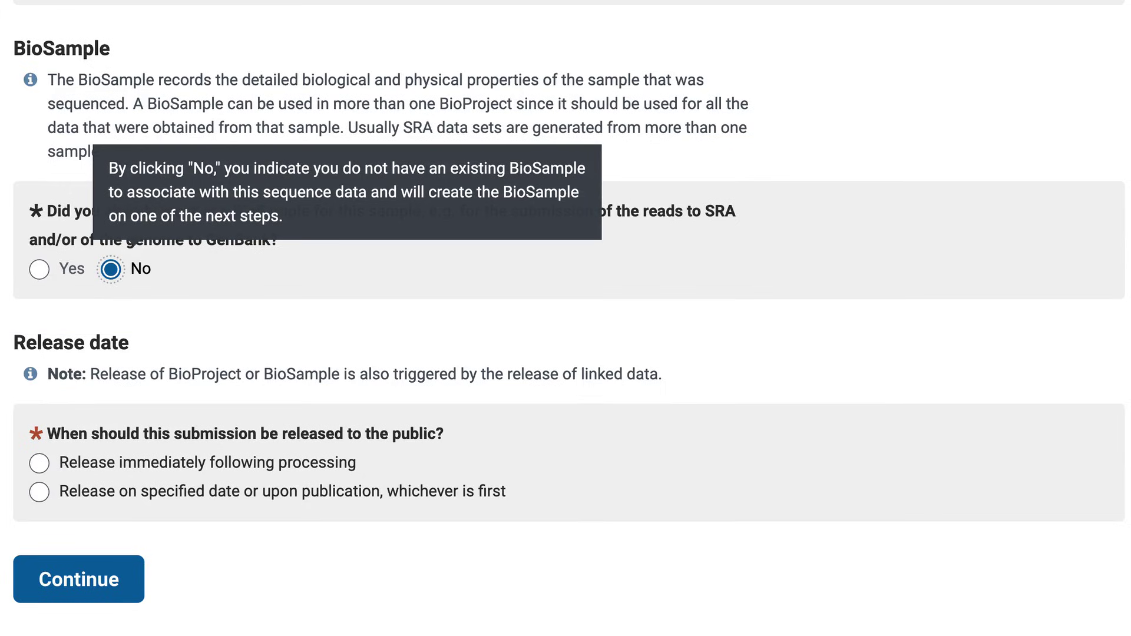
Set the submission to release on a specified date, 2024-06-17, and continue to the project information.
click(39, 493)
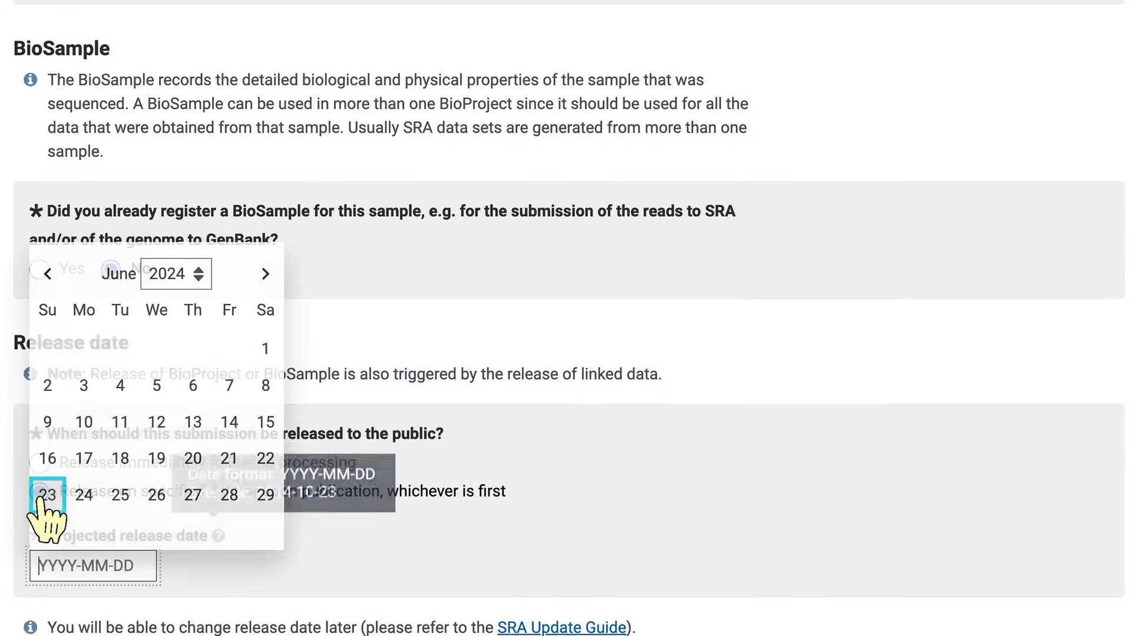
click(82, 458)
scroll(93, 583, down, 3)
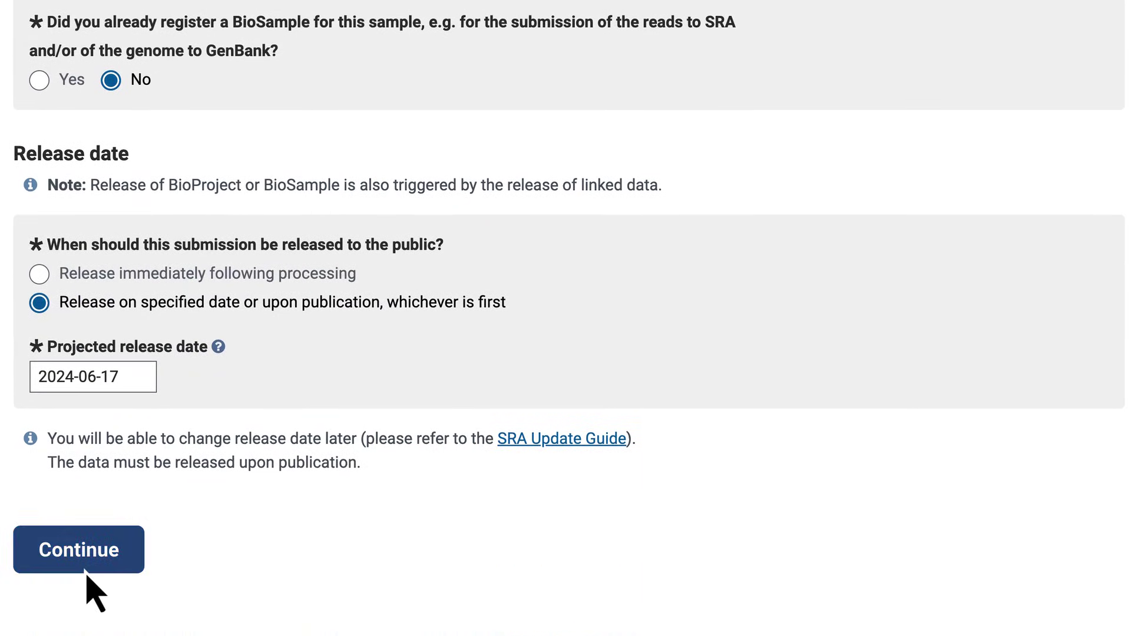
click(87, 571)
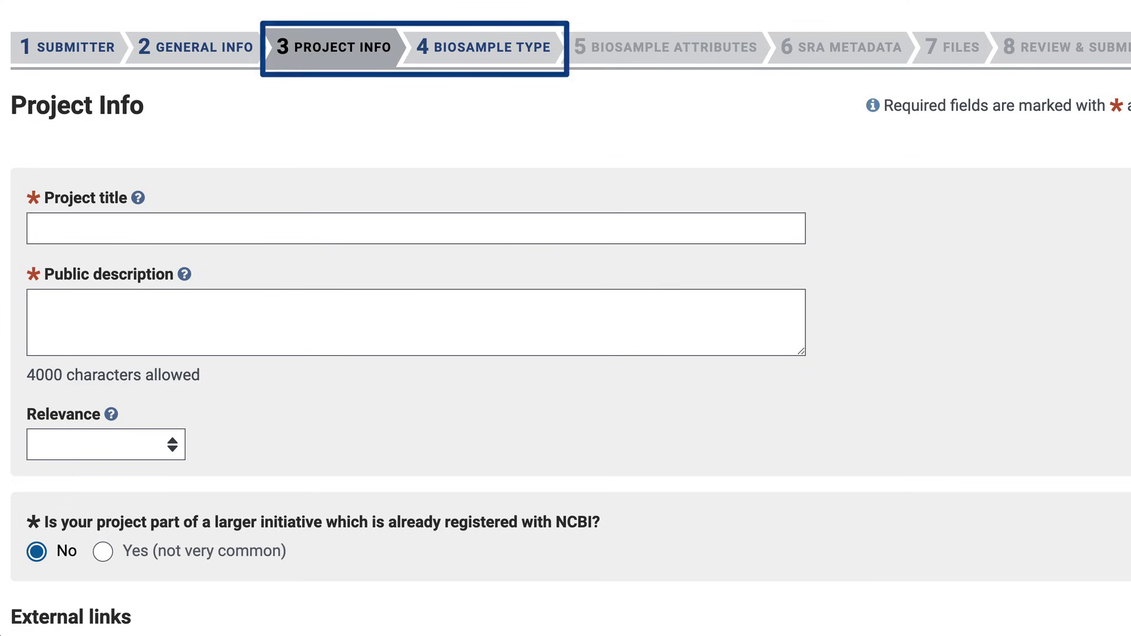
Enter the project title "Microbial diversity in mouse gut affected by dietary supplements" and a public description of the C57BL/6 high protein/high fat diet study.
mouse_move(137, 196)
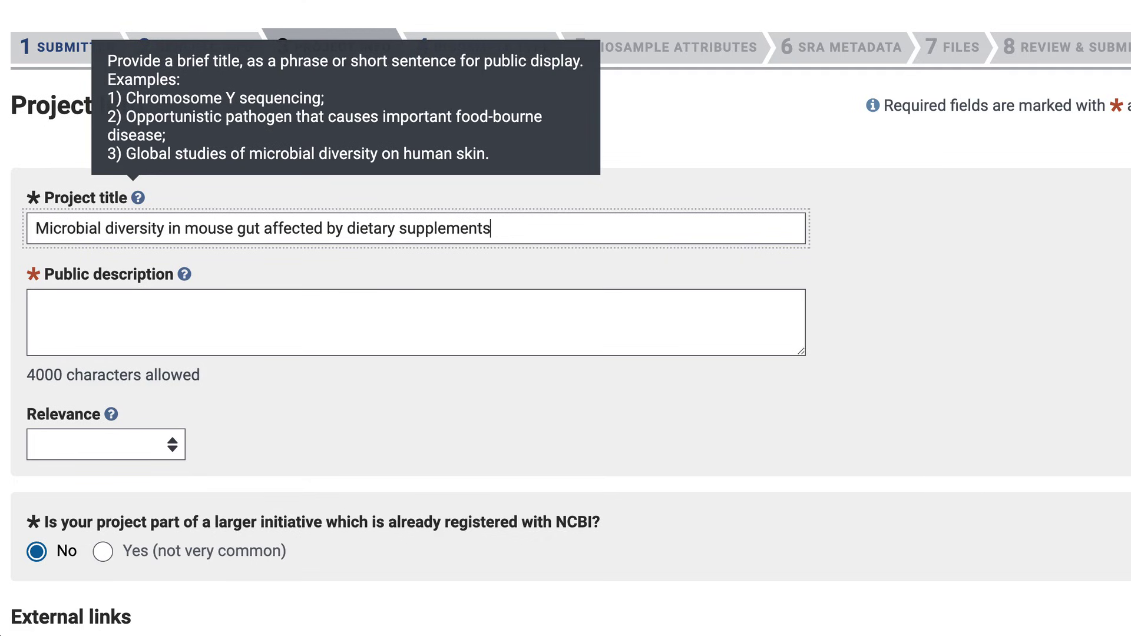
key(Tab)
text(The goal is to assess the impact of dietary changes on C57BL/6 mouse gut flora composition. Mice were fed a high protein/high fat diet and fecal pellets were collected to assess changes in microbiota over time.)
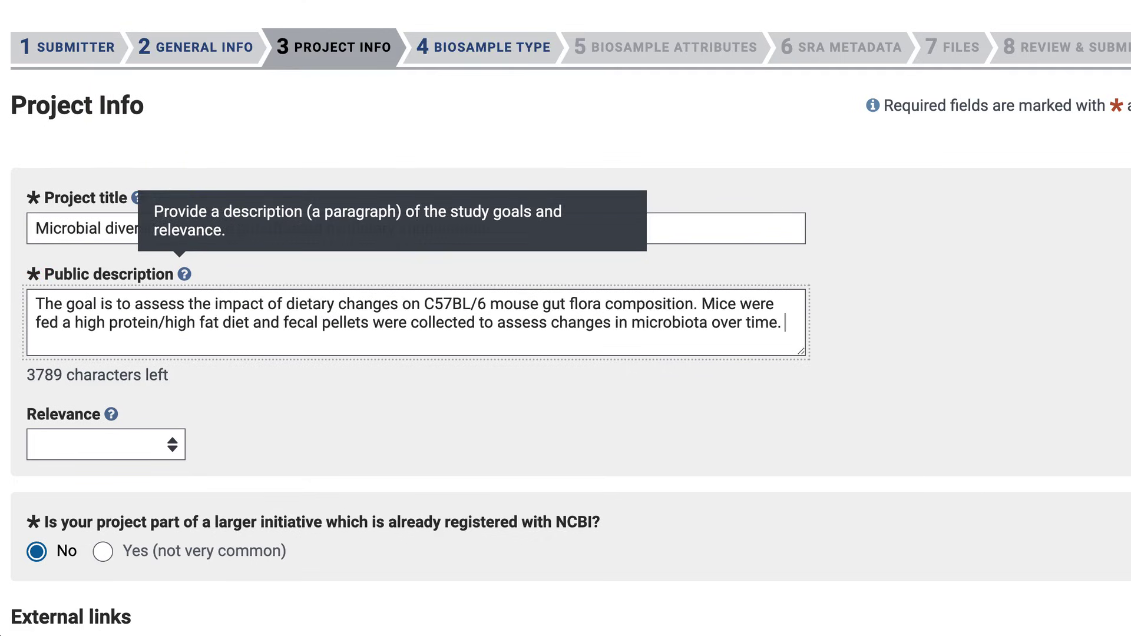
View the grant search form without adding a grant, leave the optional fields empty, and continue to the sample type.
scroll(566, 318, down, 5)
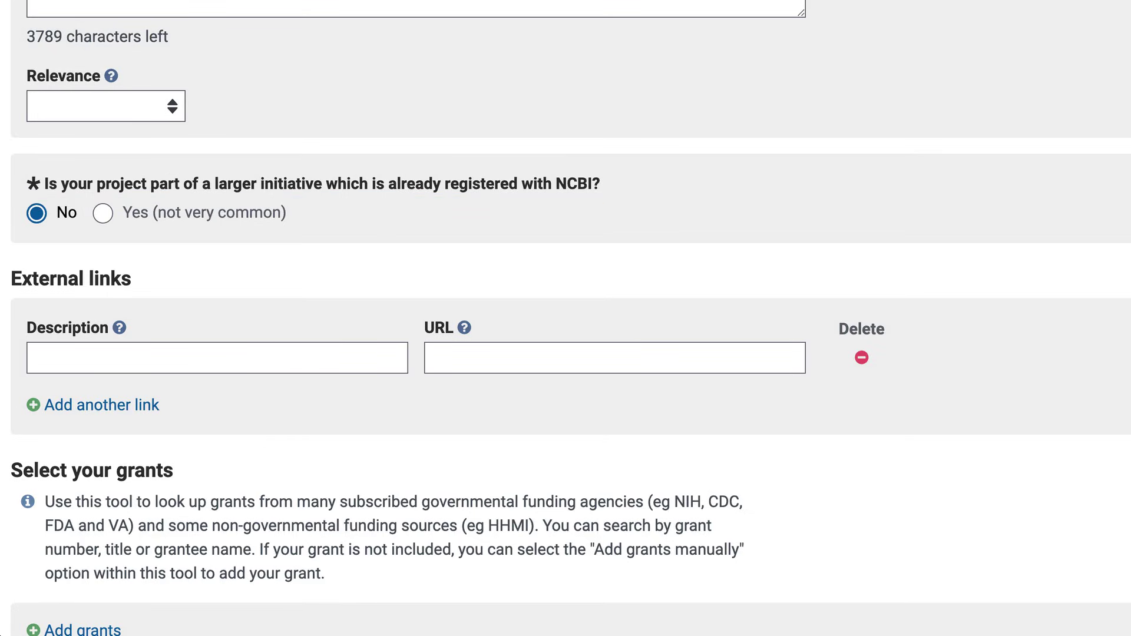
scroll(566, 319, down, 6)
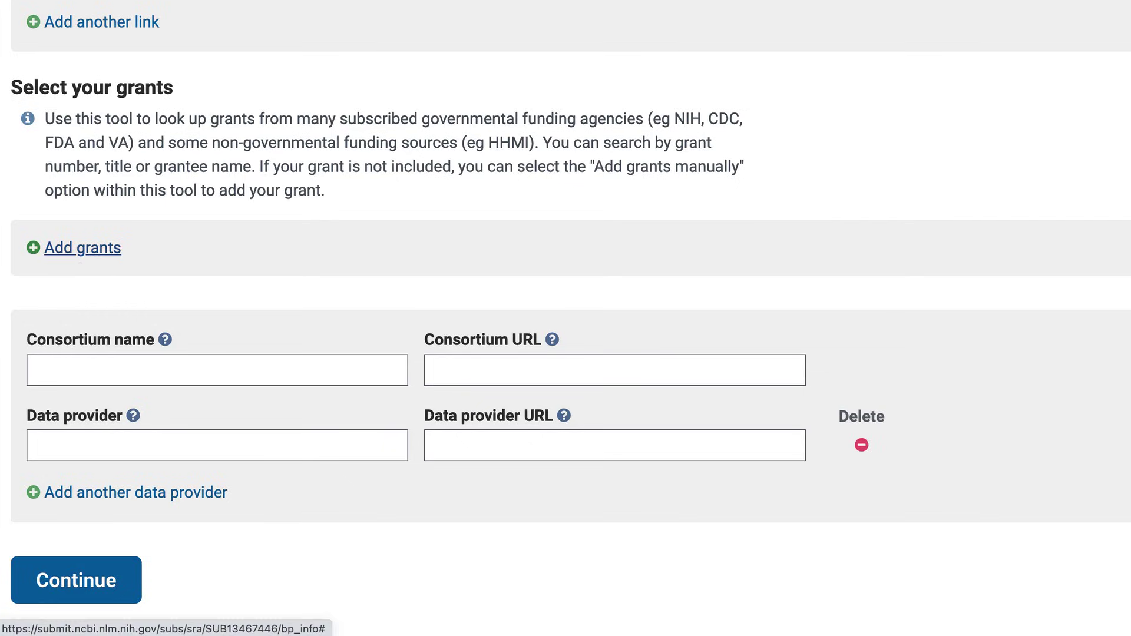
click(83, 247)
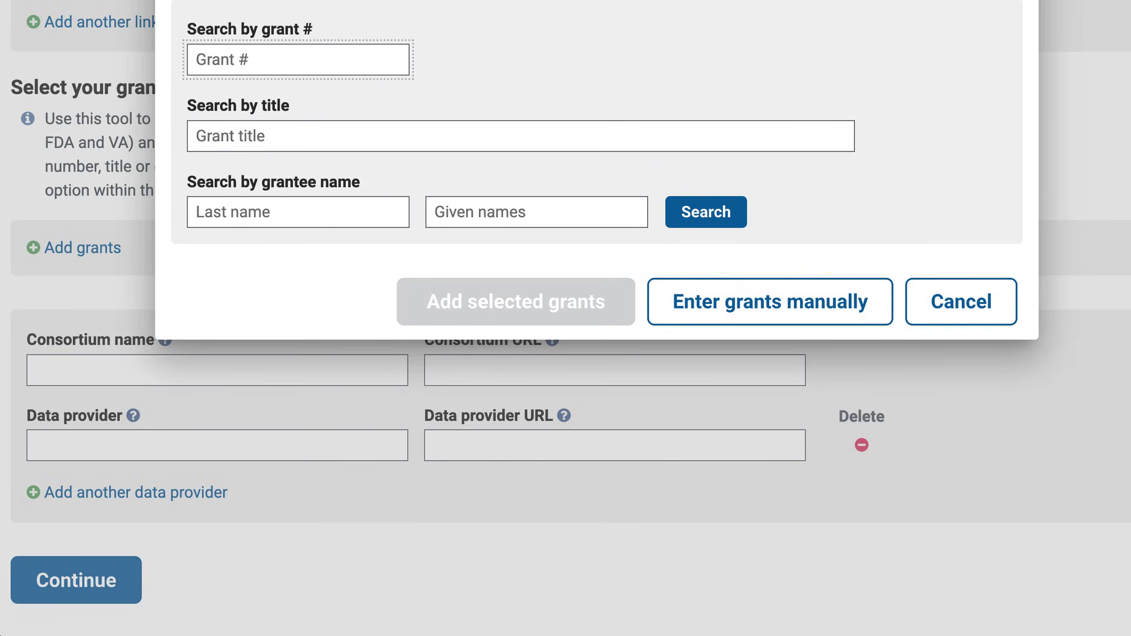
click(961, 302)
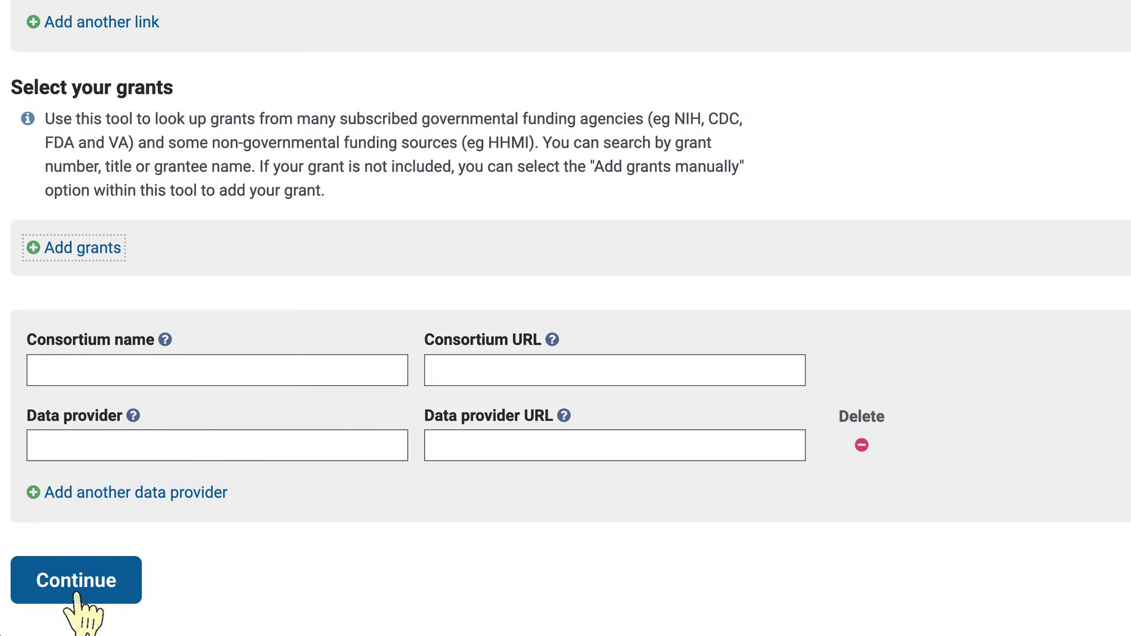
click(76, 595)
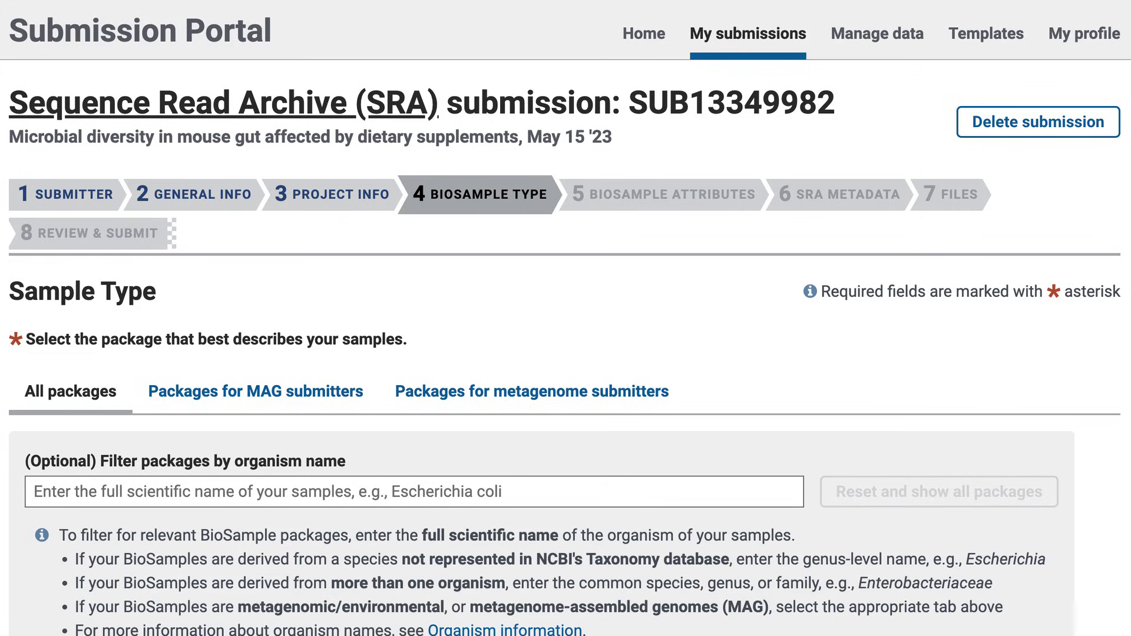
Filter the BioSample packages by the organism name "mouse gut metagenome".
click(30, 487)
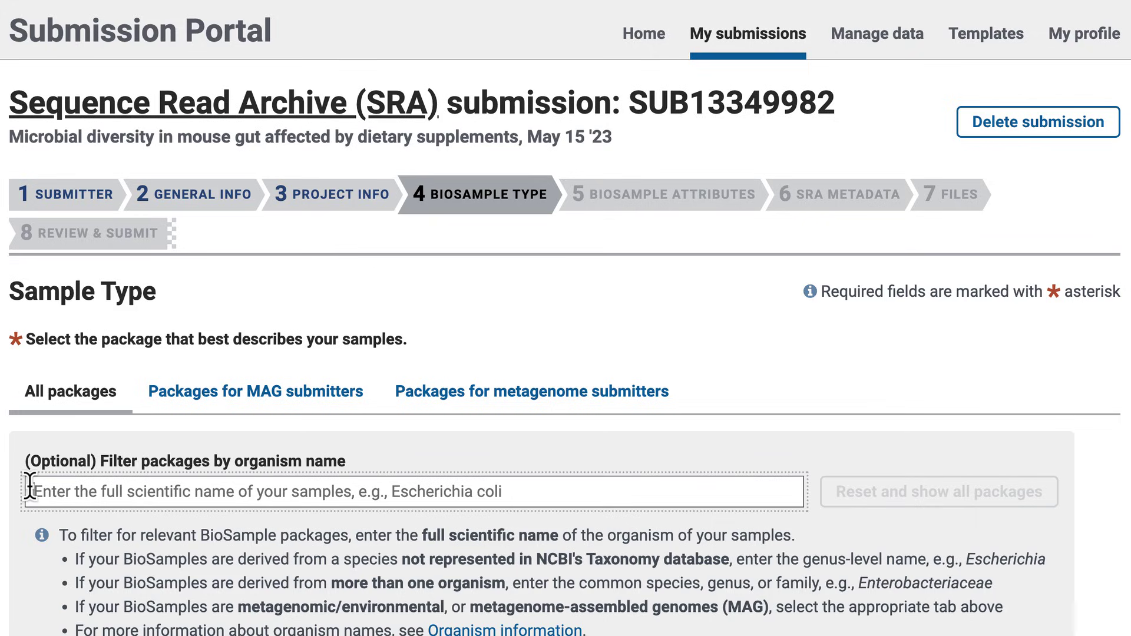
text(mouse gut)
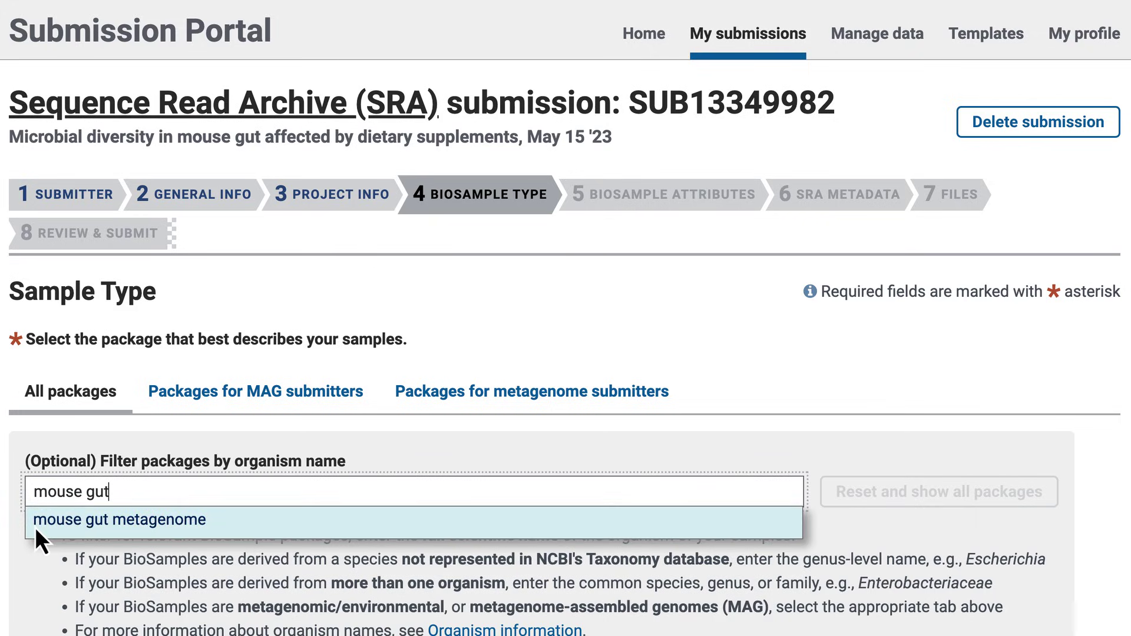
click(117, 520)
Choose the NCBI package "Metagenome or environmental" and continue to the BioSample attributes.
scroll(37, 530, down, 2)
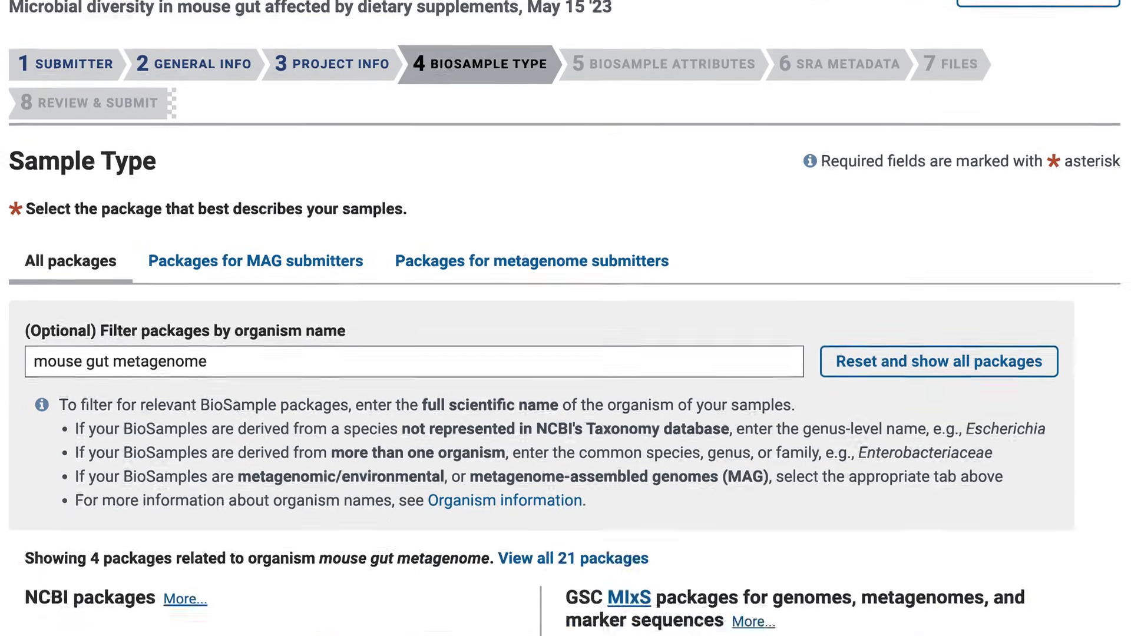
scroll(566, 319, down, 6)
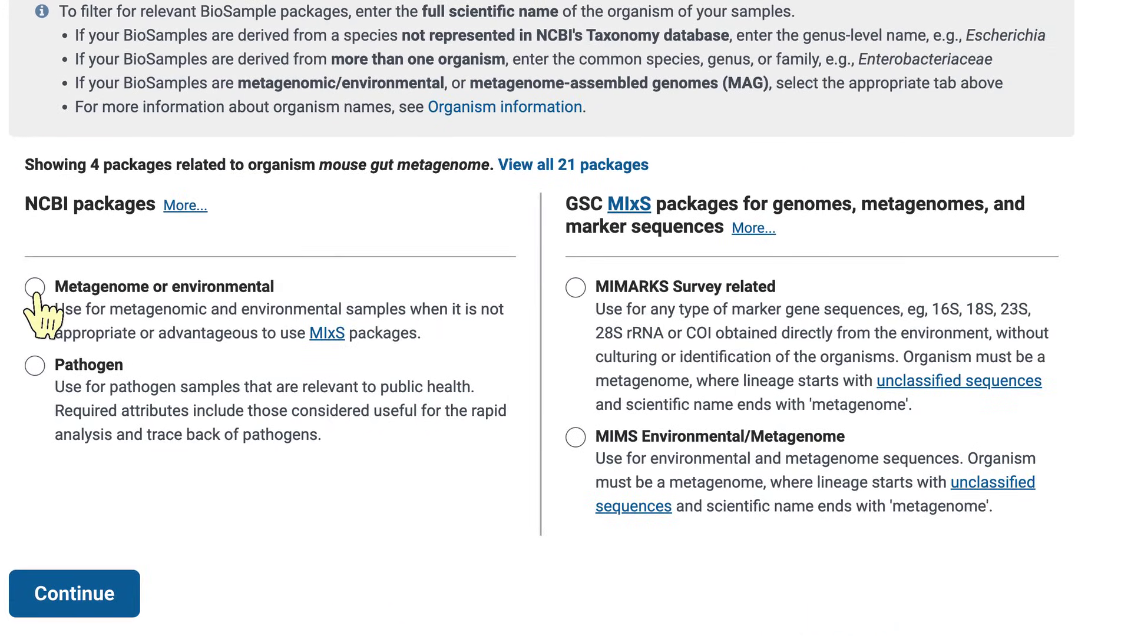
click(35, 288)
click(38, 607)
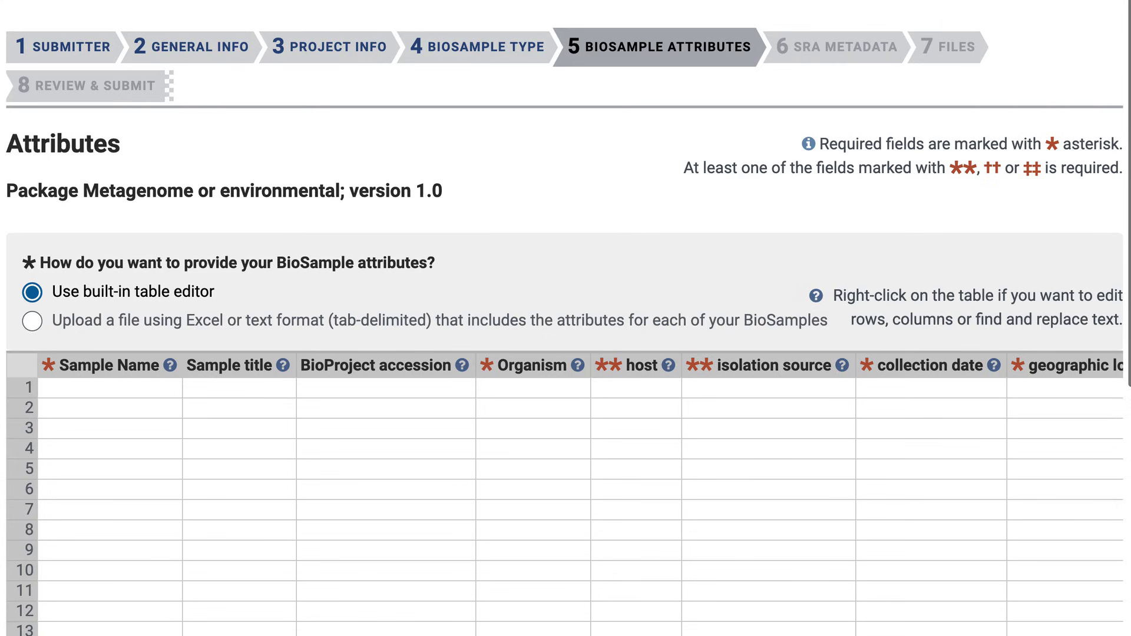
Enter the sample names mouse stool day 1, mouse stool day 2, mouse stool day 3 and mouse stool control in rows 1 to 4.
click(109, 388)
mouse_move(170, 365)
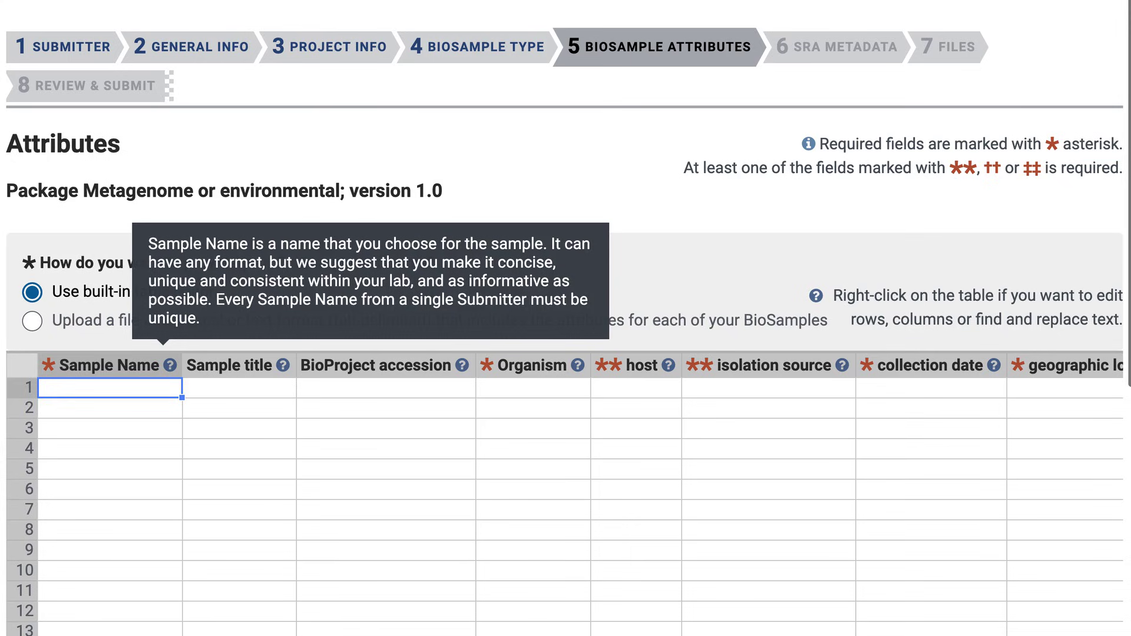
text(mouse stool day 1)
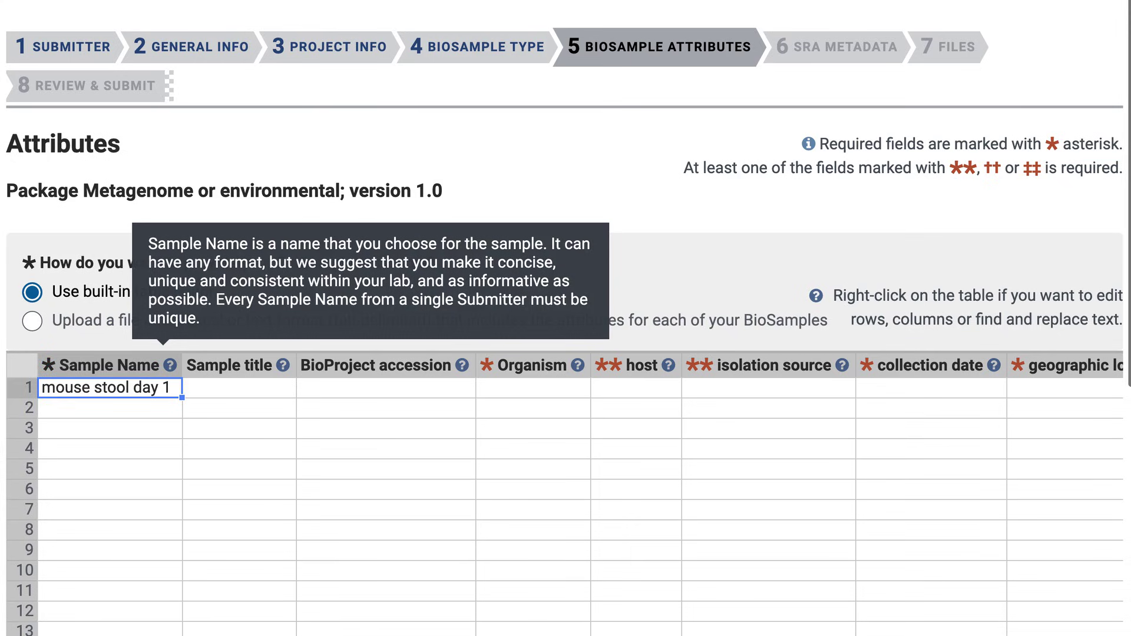
click(109, 408)
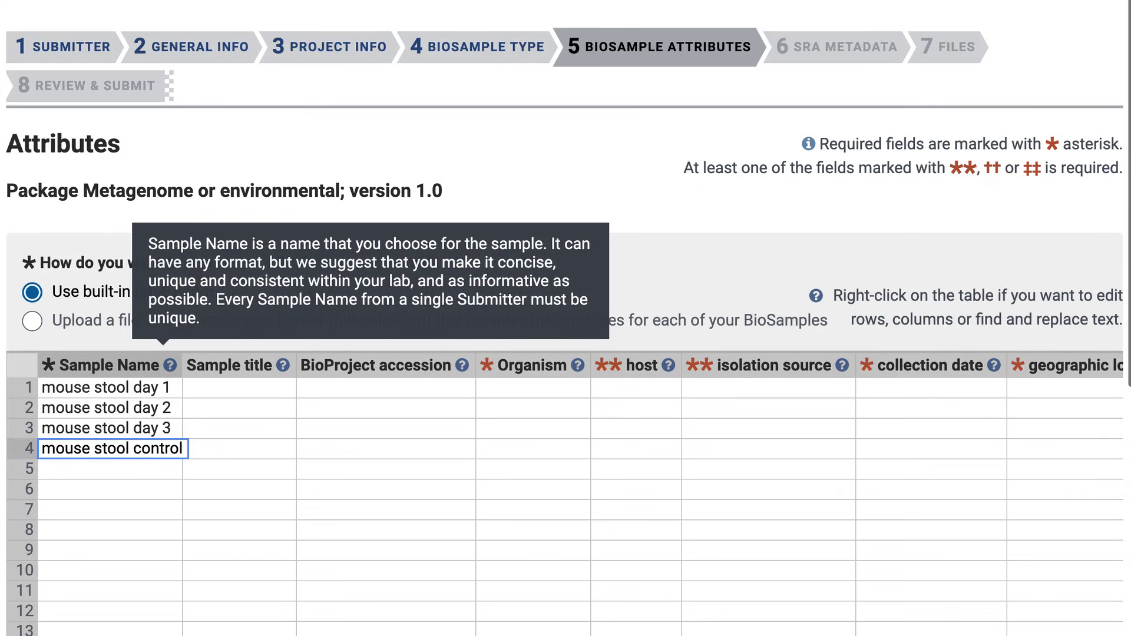
Fill in the organism "mouse gut metagenome" for all four samples.
click(533, 388)
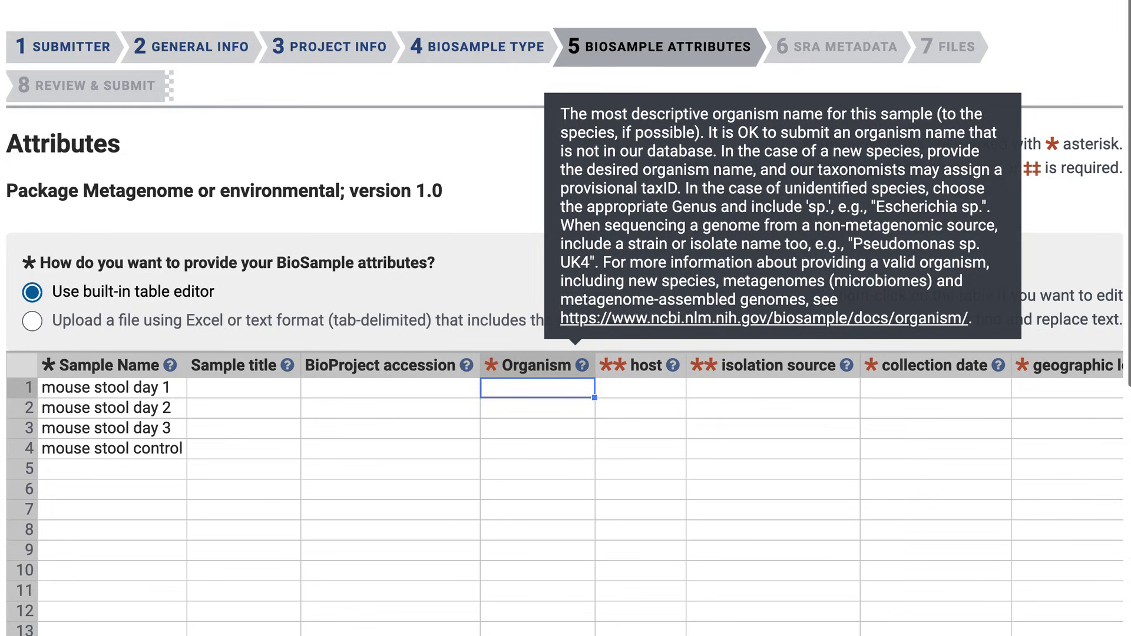
text(mouse gut metagenome)
key(Return)
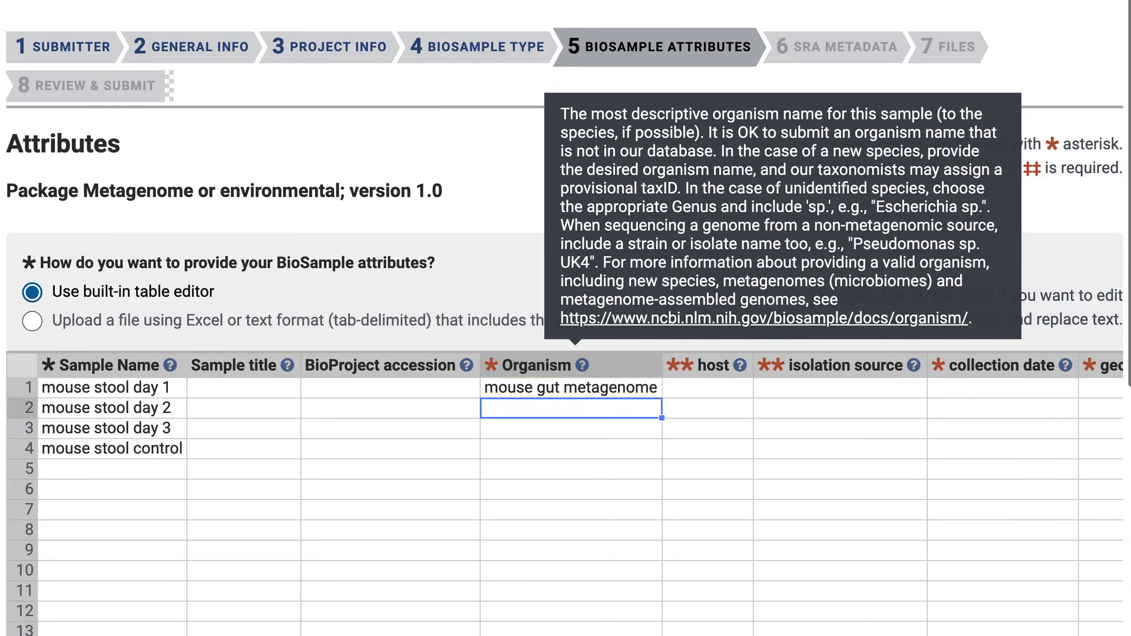
key(shift+Down)
key(shift+Down)
text(mouse gut metagenome mouse gut metagenome mouse gut metagenome)
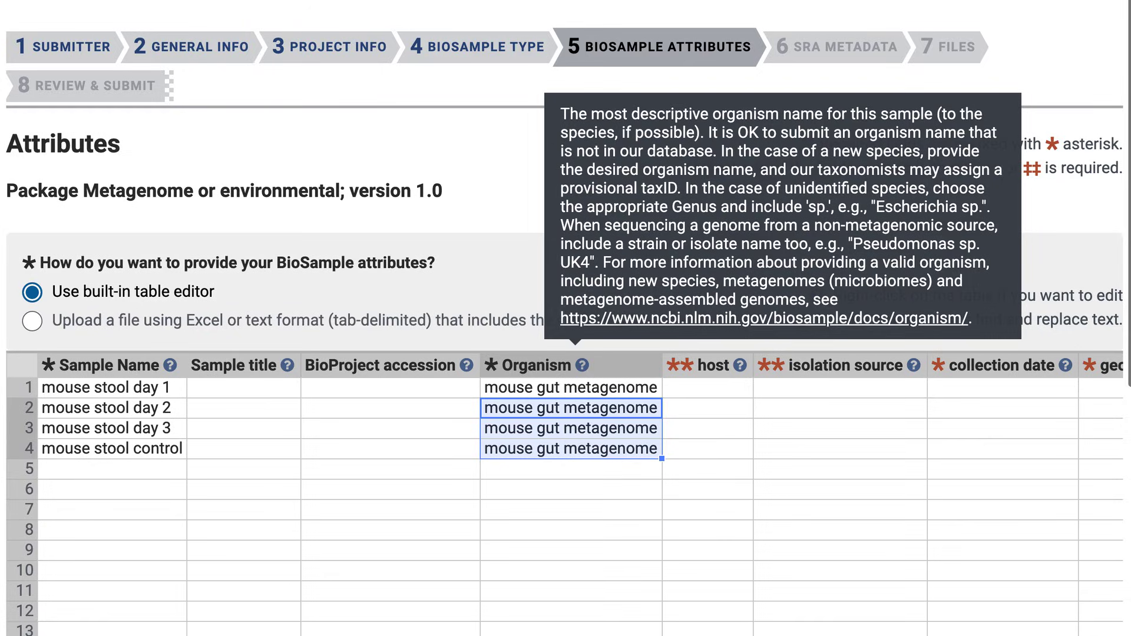
Set the host to "Mus musculus" and the isolation source to "stool" for all four samples.
click(707, 388)
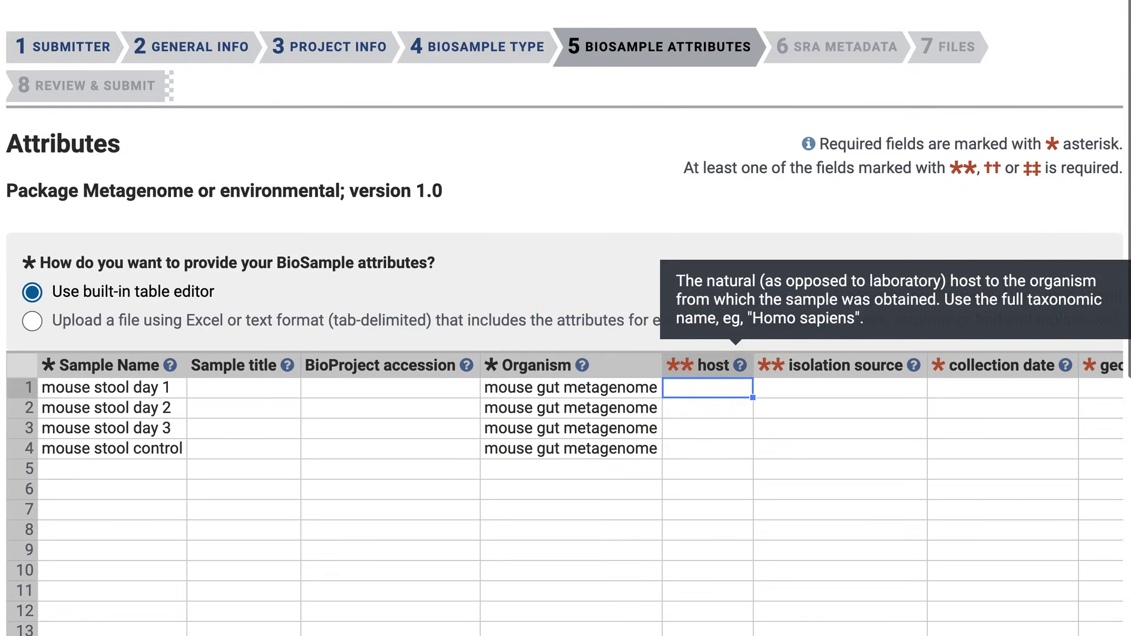
text(Mus musculus)
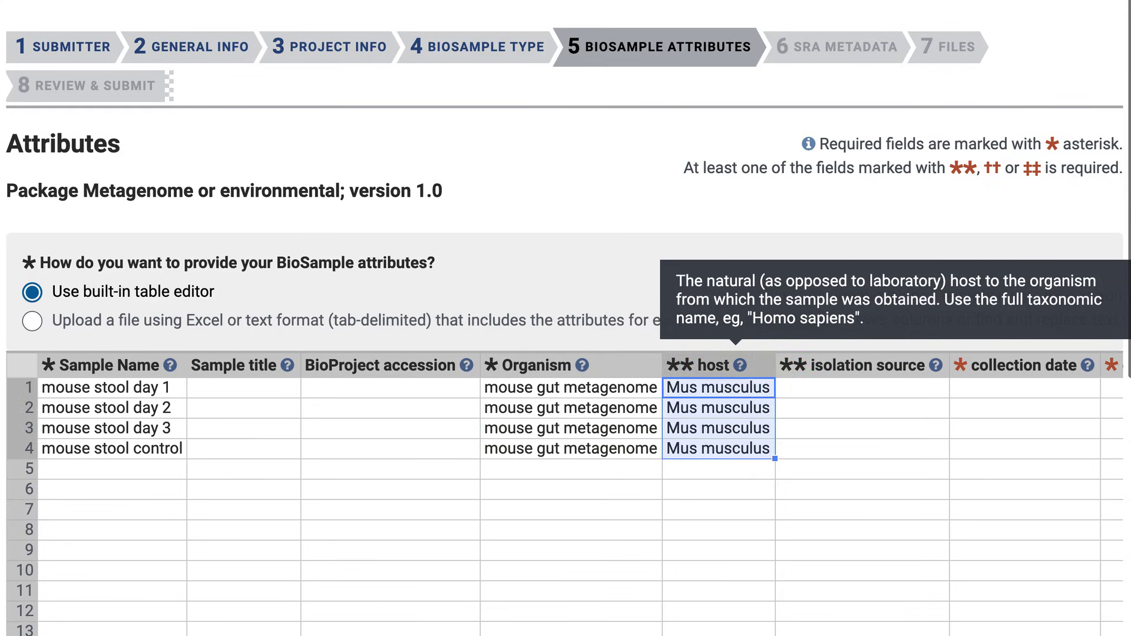
click(863, 388)
text(stool)
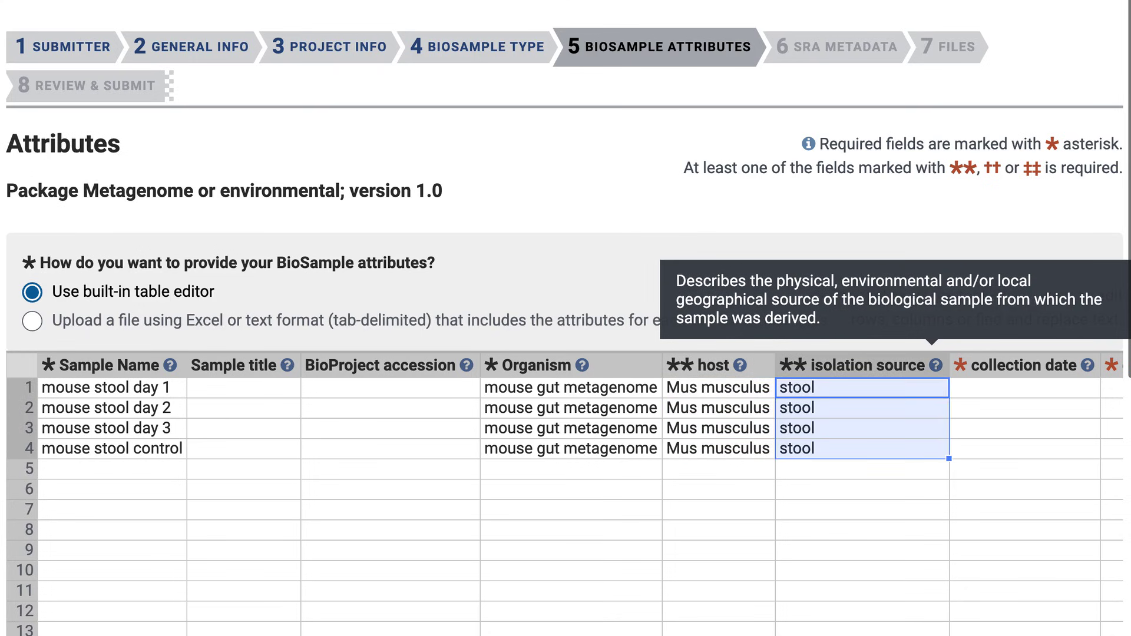
Enter collection dates 2023-01-12, 2023-01-13, 2023-01-14 and 2023-01-14, and geographic location "USA: Maryland, Baltimore" for all four samples.
click(1025, 388)
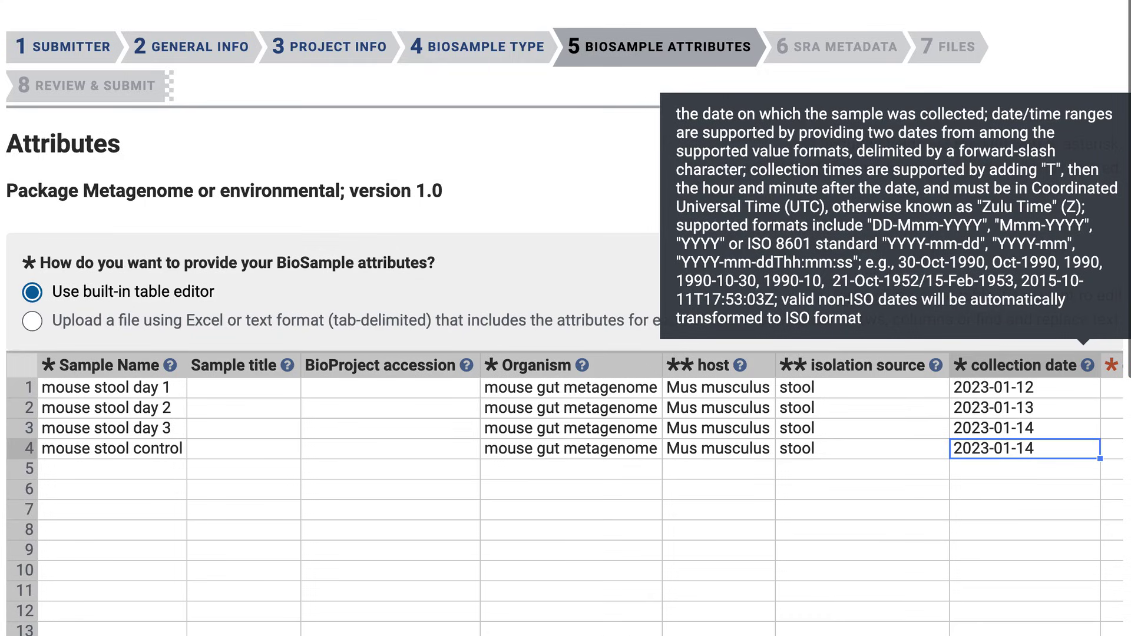
click(1112, 387)
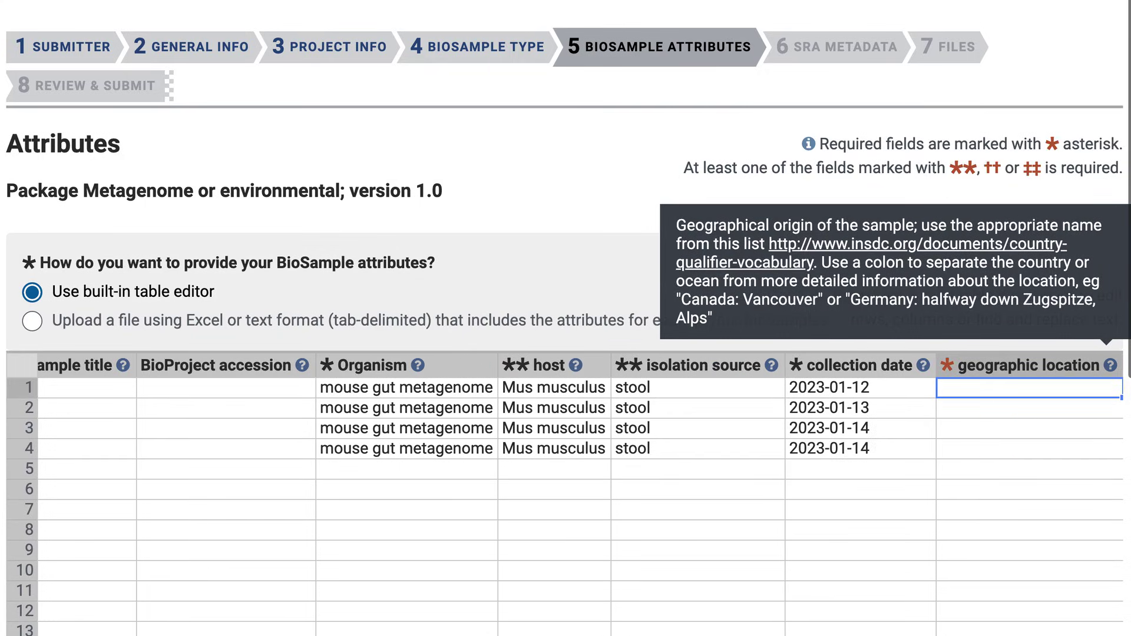
text(USA: Maryland, Baltimore)
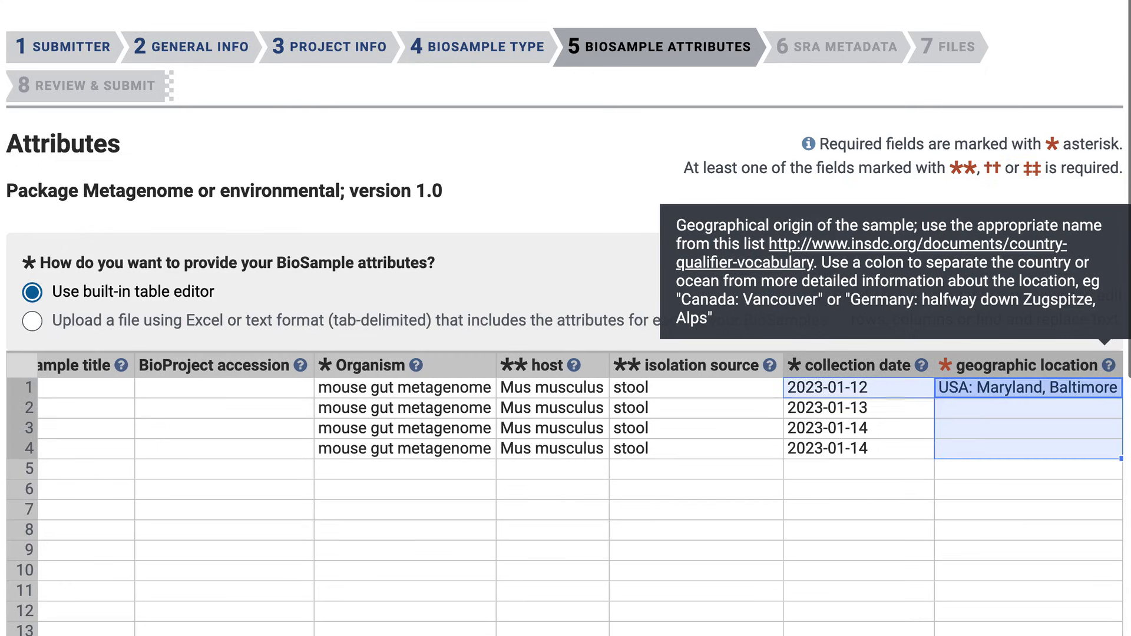
key(ctrl+d)
Enter the latitude and longitude "39.2904° N 76.6122° W" for all four samples and submit the attributes table.
key(Tab)
text(39.2904° N 76.6122° W)
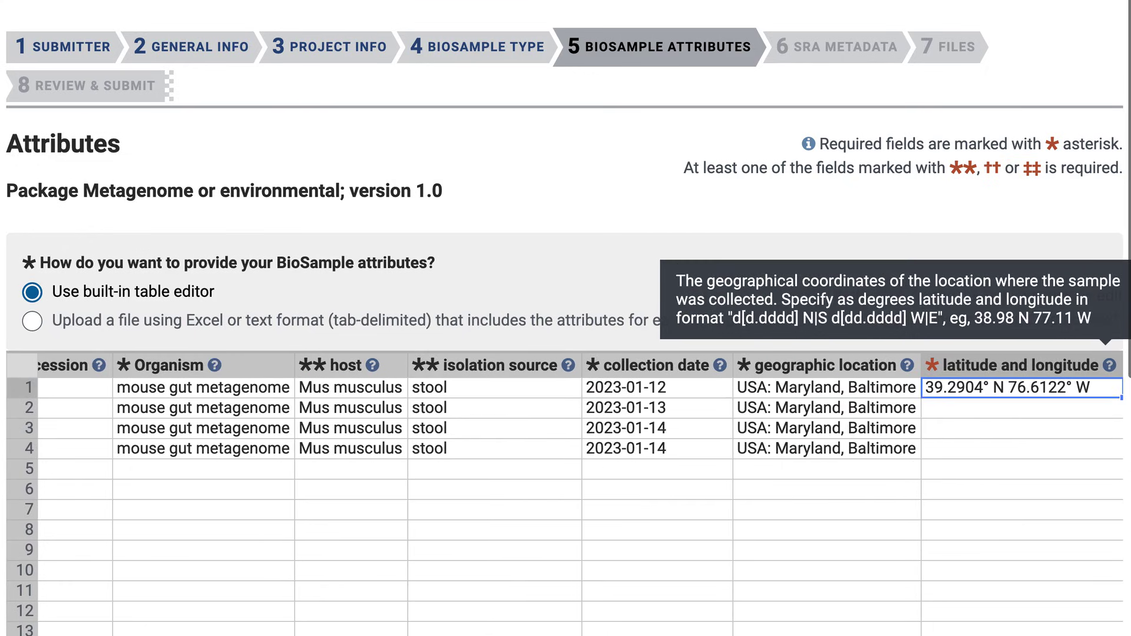
key(shift+Down)
key(shift+Down)
key(shift+Down)
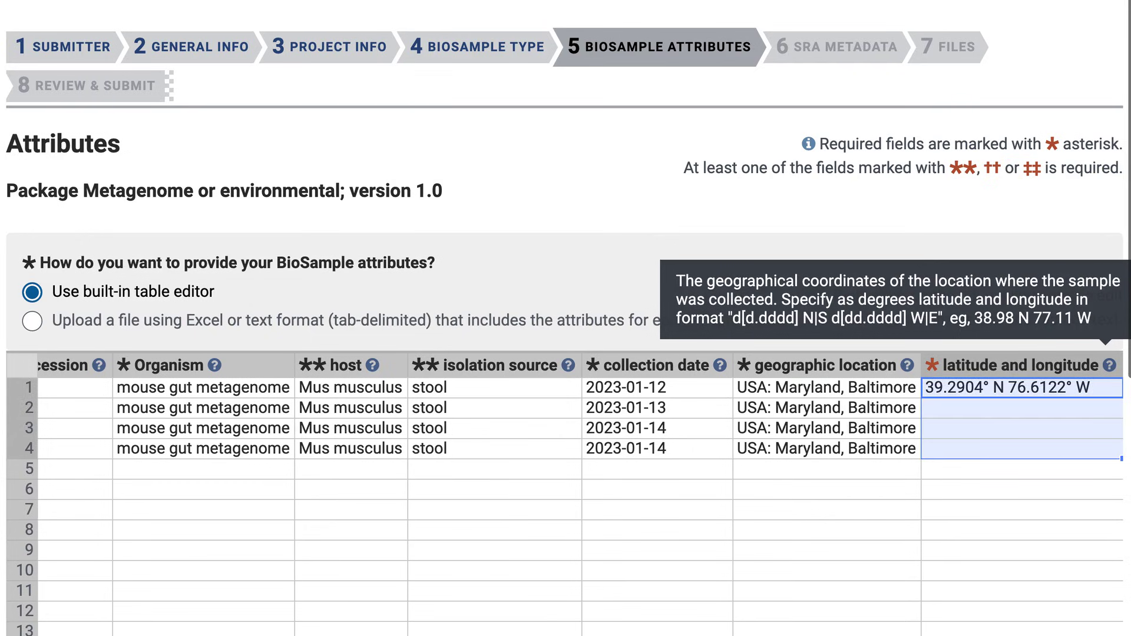
key(ctrl+d)
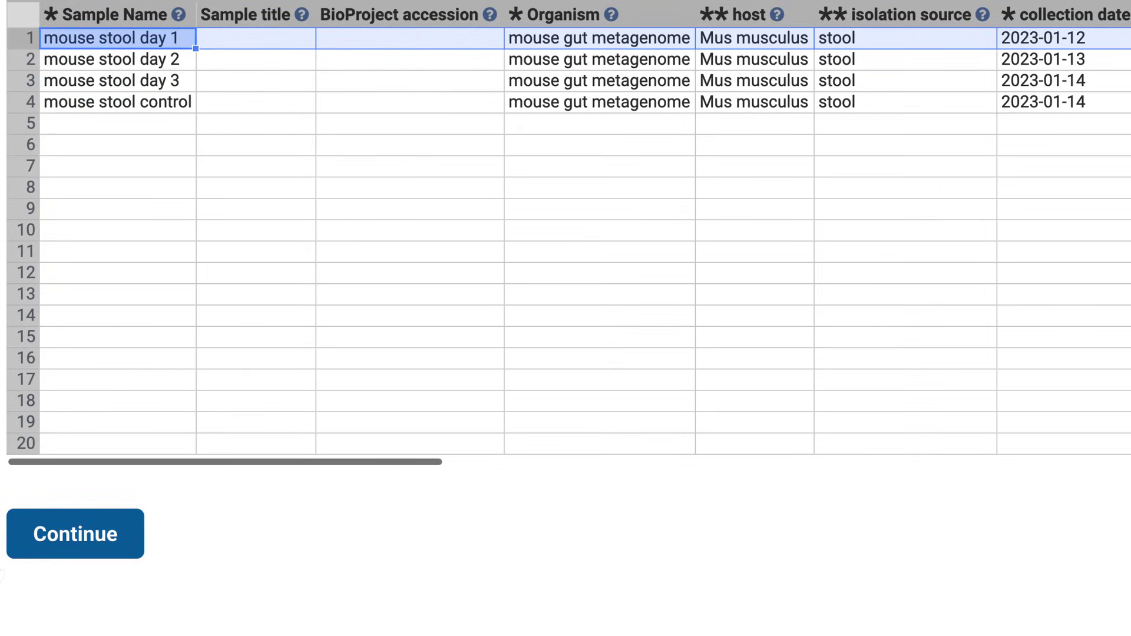
click(75, 554)
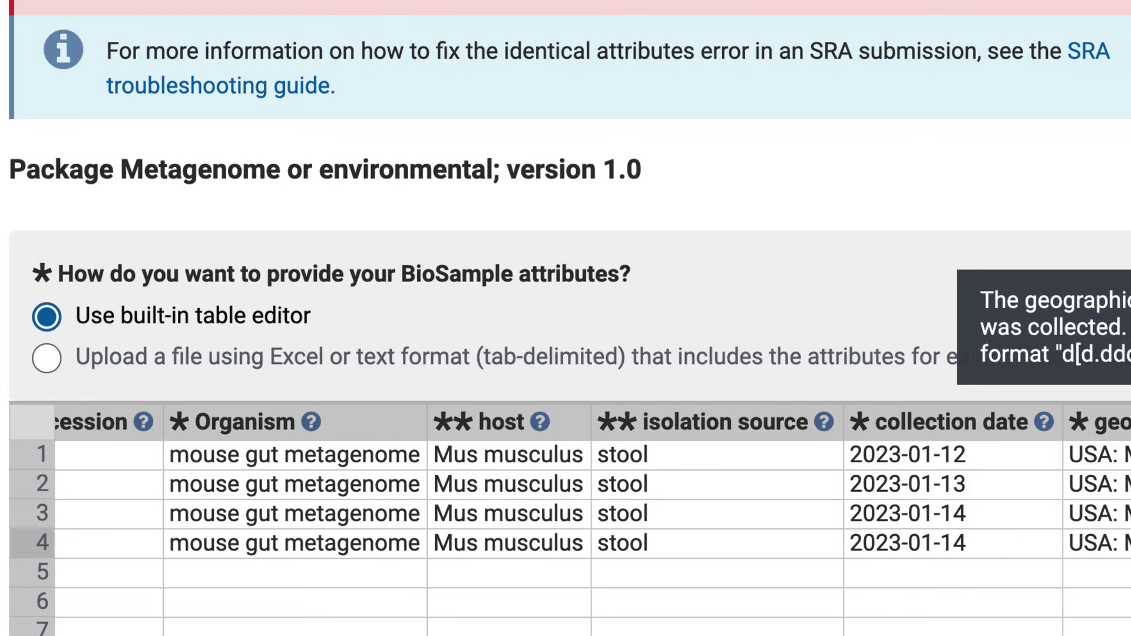
Make the four samples distinguishable by entering the source material identifiers day1, day2, day3 and control.
scroll(592, 518, right, 15)
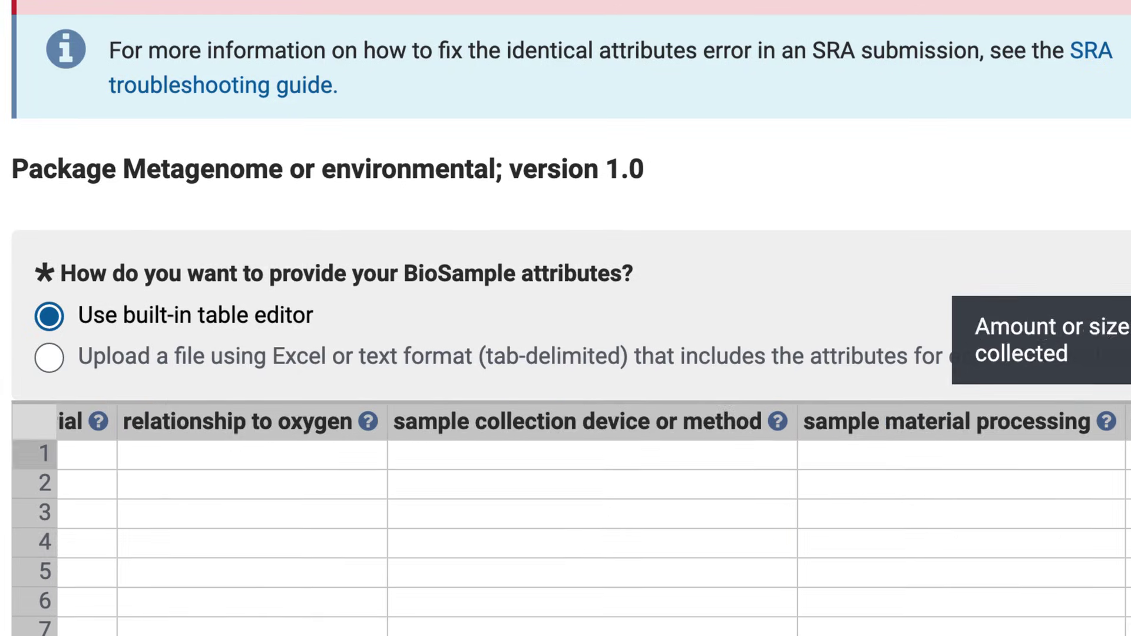
click(796, 454)
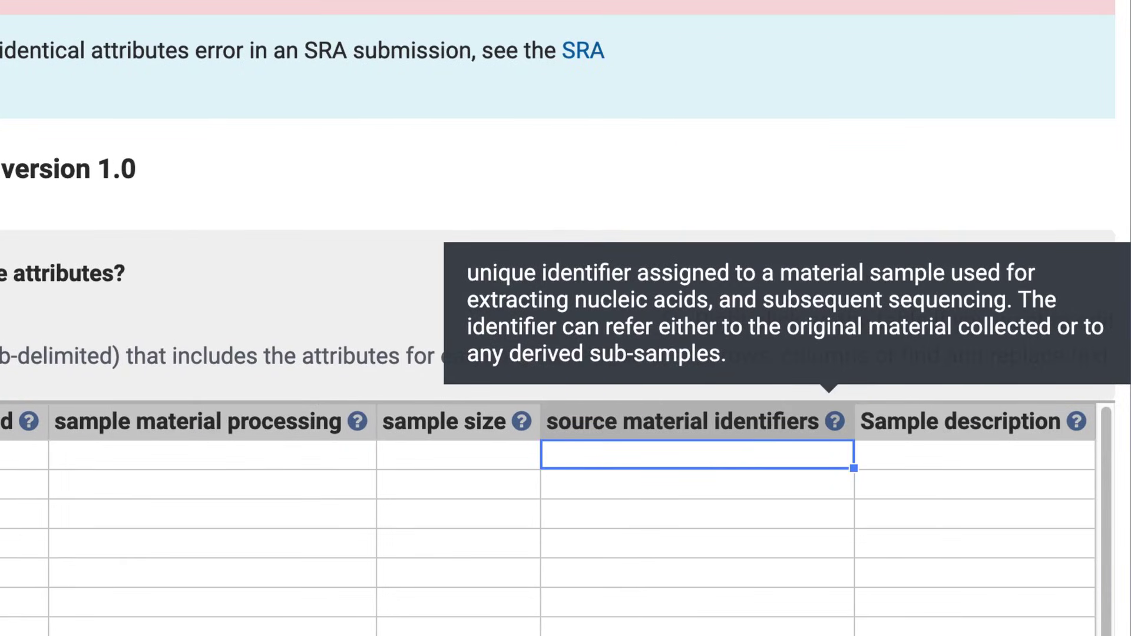
key(Return)
text(day1)
key(Return)
text(day2)
key(Return)
text(day3)
key(Return)
text(control)
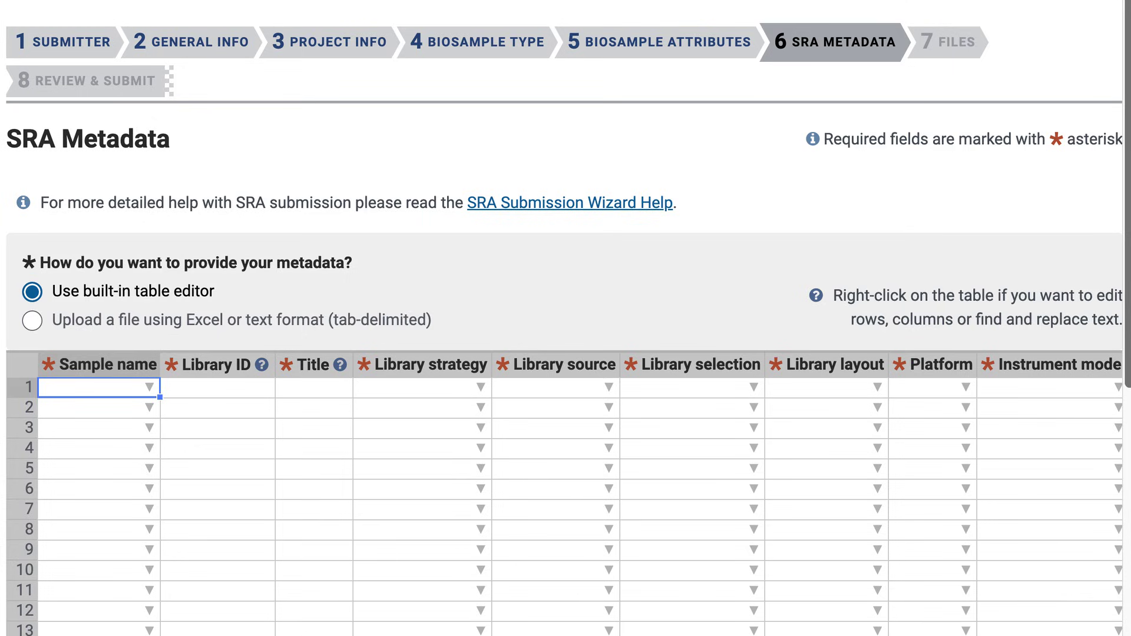
Choose the sample names mouse stool day 1, mouse stool day 2, mouse stool day 3 and mouse stool control in metadata rows 1 to 4.
click(149, 387)
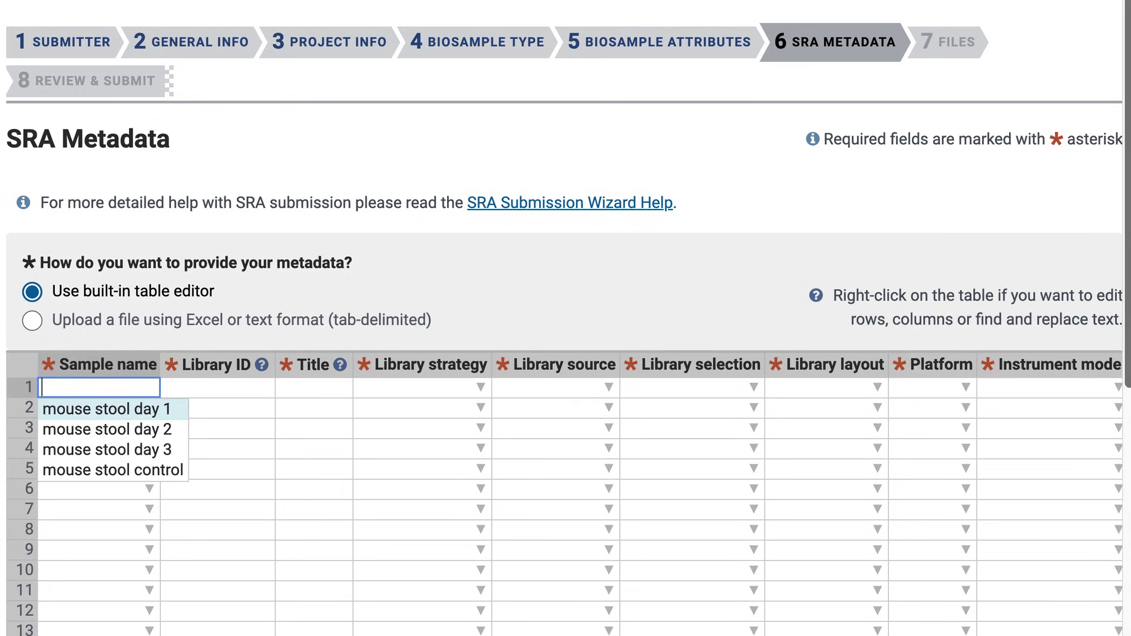
click(149, 409)
click(178, 408)
click(179, 450)
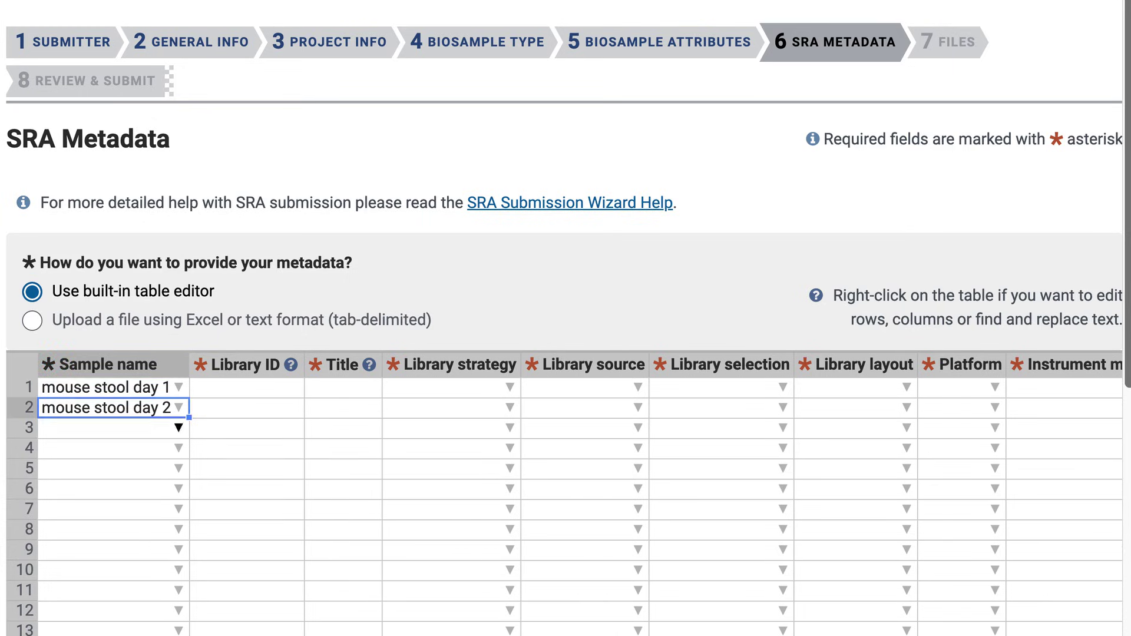
click(179, 428)
click(179, 489)
click(179, 448)
click(106, 529)
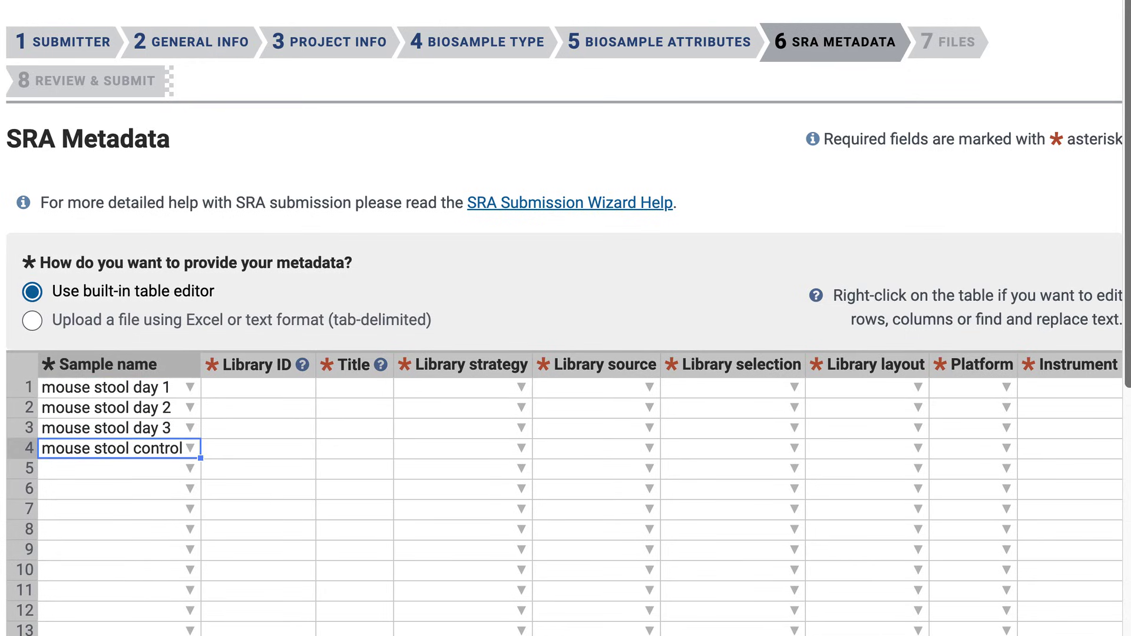
Enter the library IDs DD1, DD2, DD3 and control for the four samples.
click(258, 387)
text(DD1)
key(Return)
text(DD2)
key(Return)
text(D)
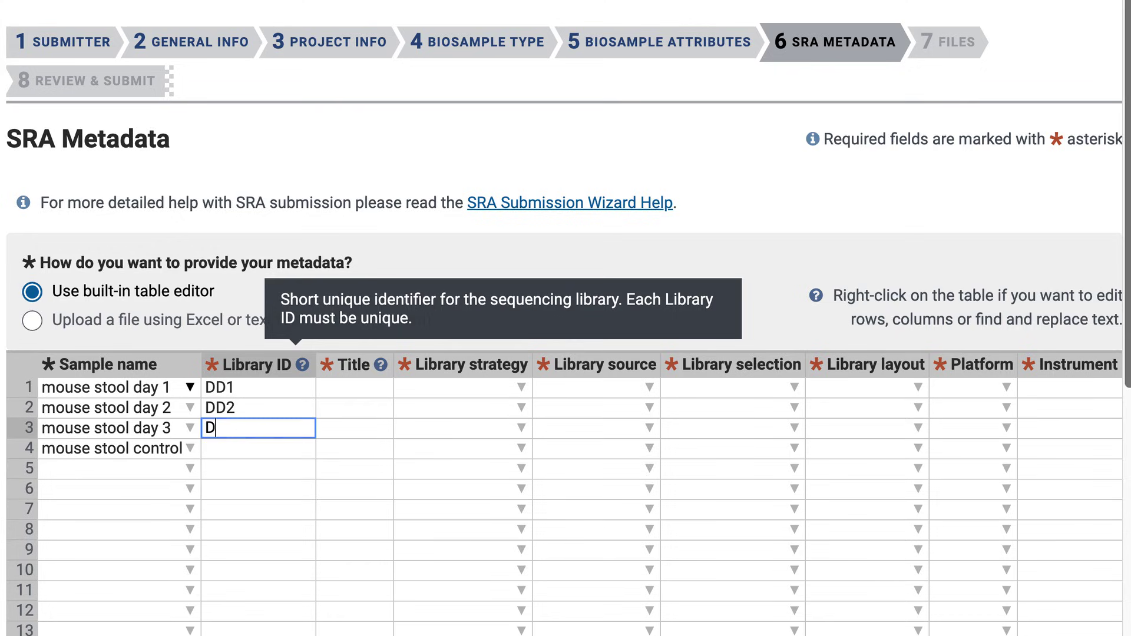
text(D3)
key(Return)
text(control)
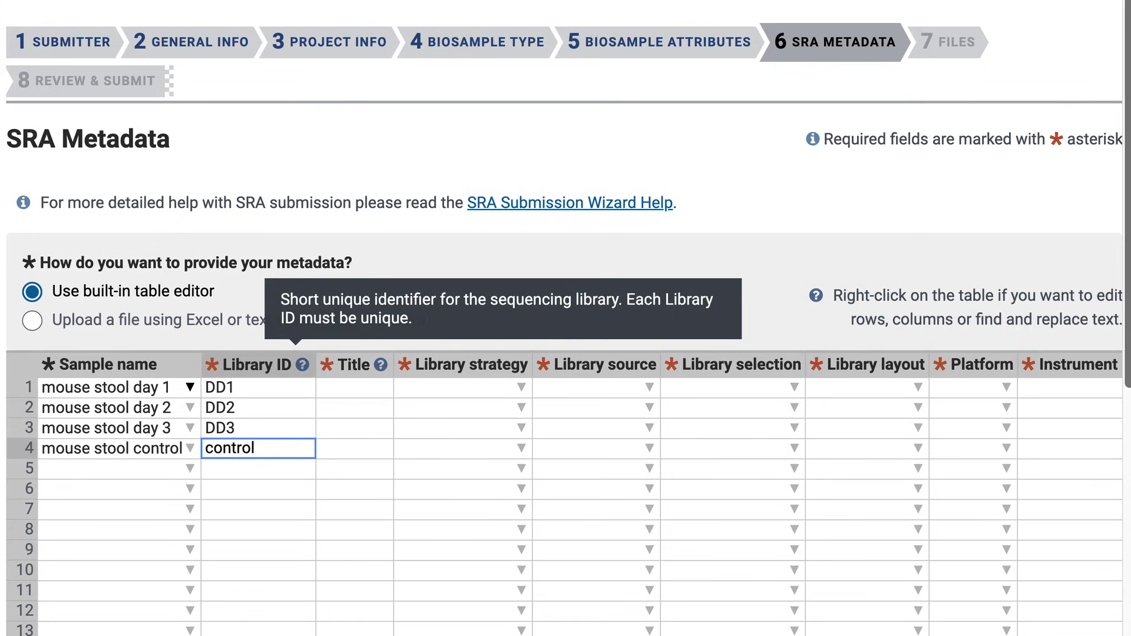
Title the four libraries "RNA-Seq of mouse: stool" followed by day1, day2, day3 and control respectively.
click(354, 387)
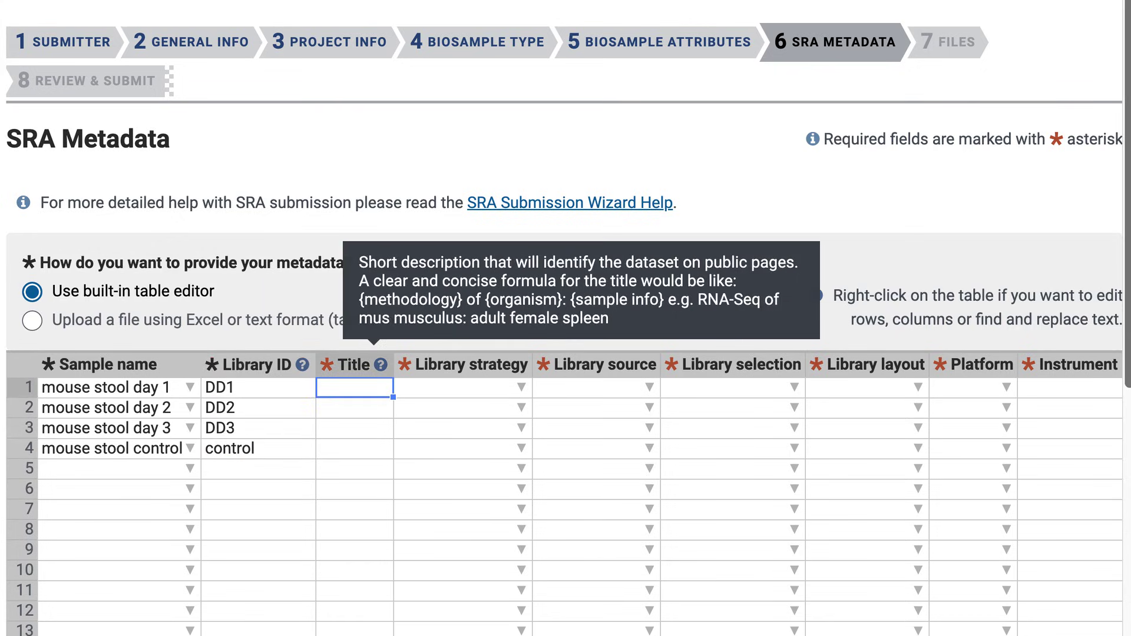
text(RNA-Seq of mouse: stool day1)
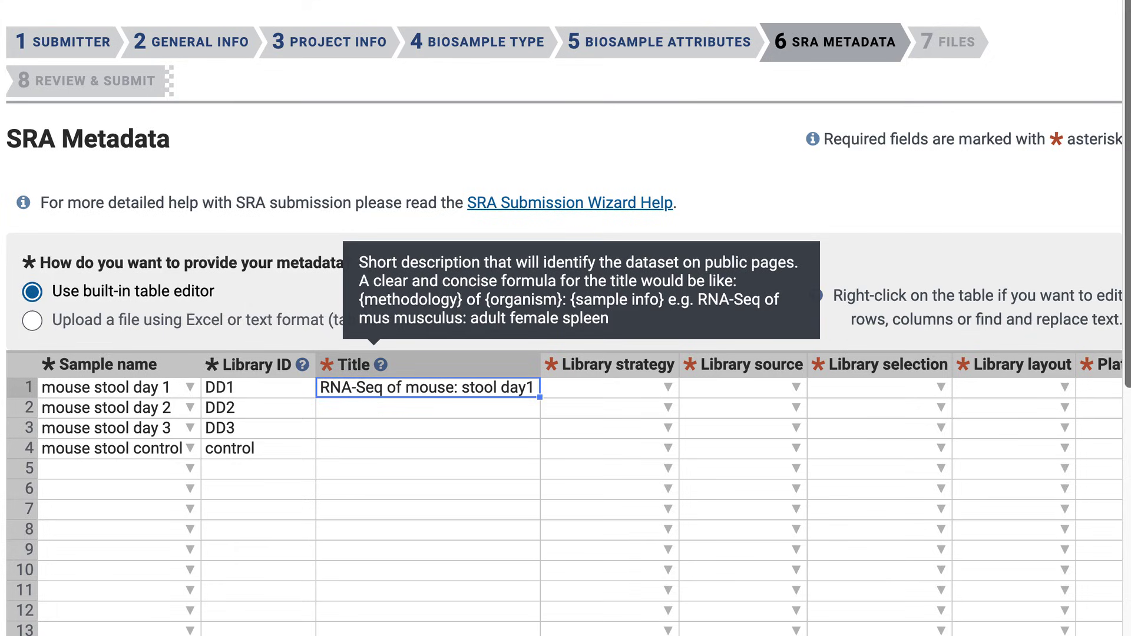
click(428, 408)
text(RNA-Seq of mouse: stool day2)
key(Return)
text(RNA-Seq of mouse: stool day3)
key(Return)
text(RNA-Seq of mouse: stool control)
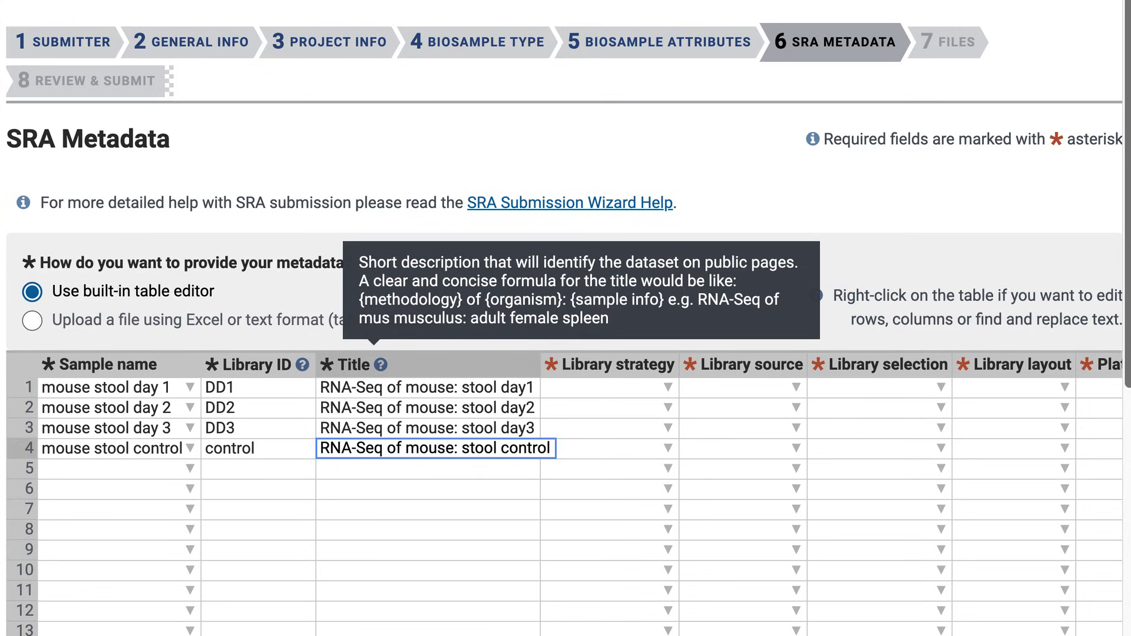
Set the library strategy to RNA-Seq and the library source to METAGENOMIC for all four samples.
click(668, 387)
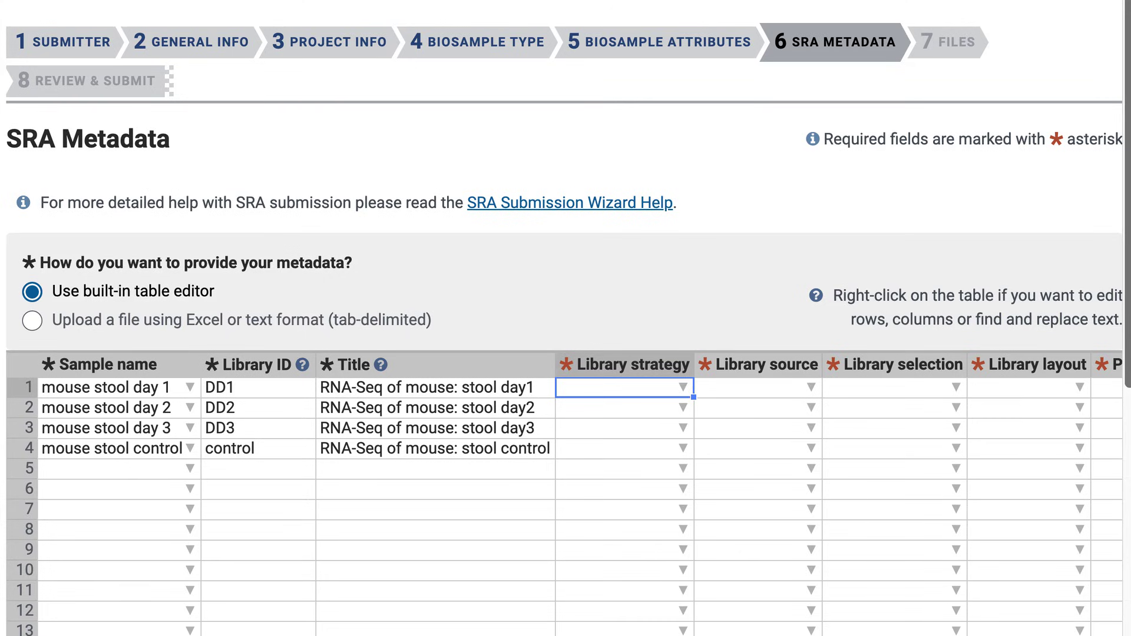
text(RNA-Seq)
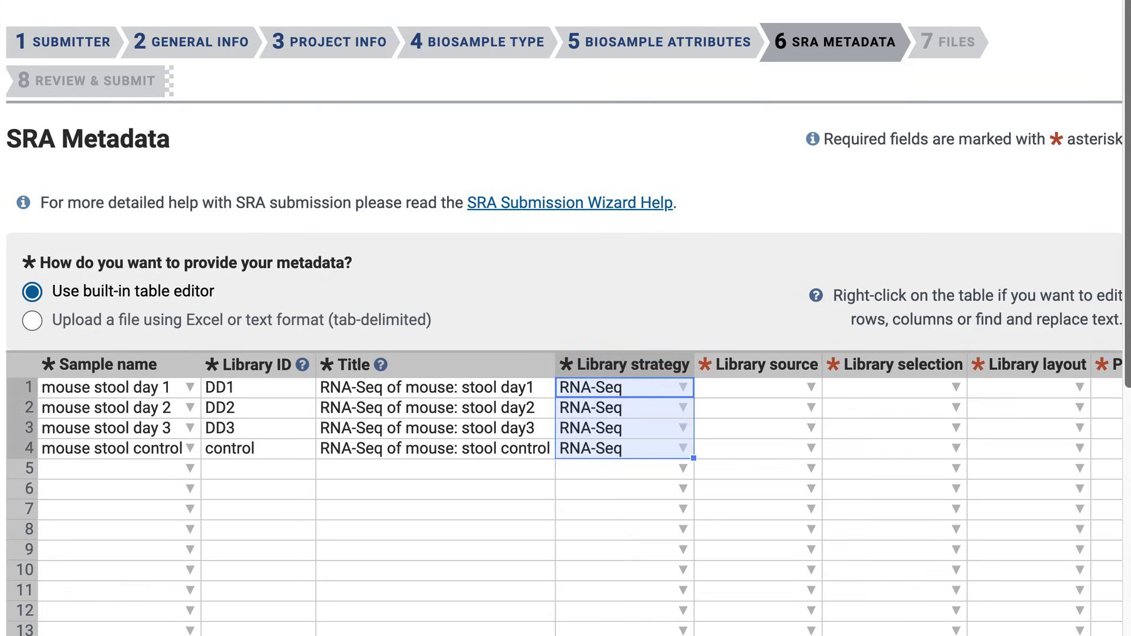
click(758, 387)
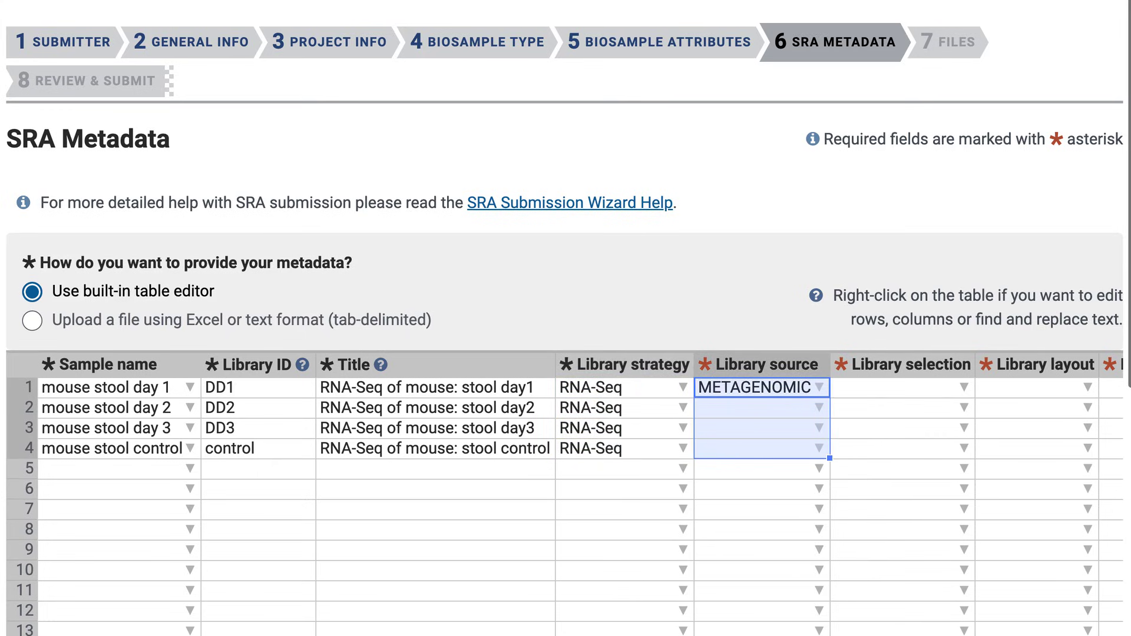
text(METAGENOMIC METAGENOMIC METAGENOMIC)
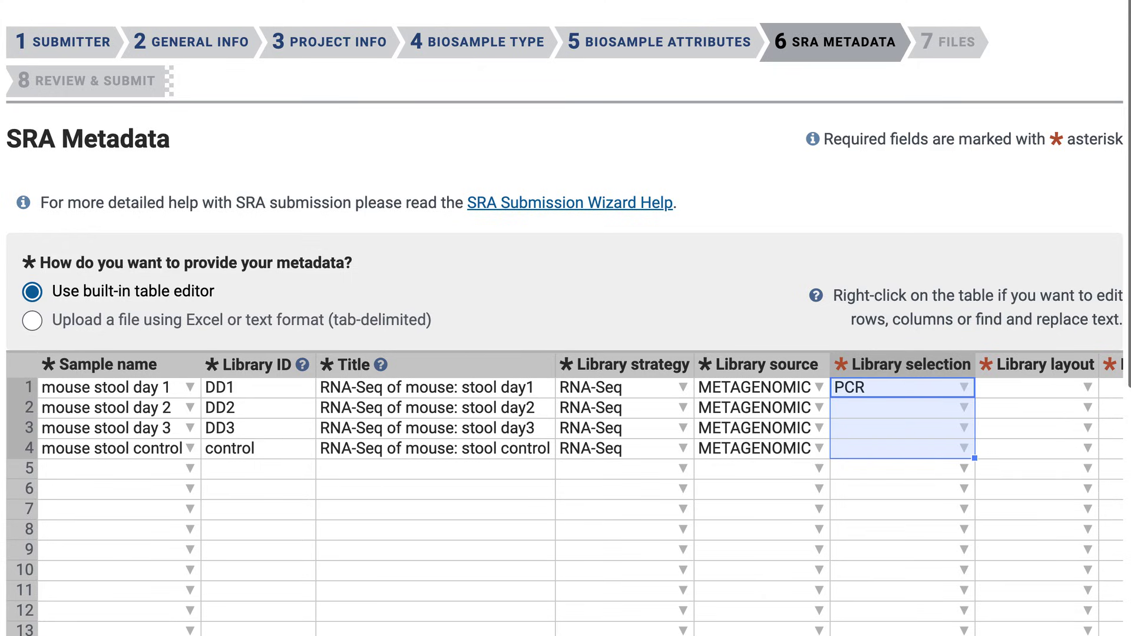
Fill in library selection PCR, library layout paired and platform ILLUMINA for all four samples.
key(ctrl+Return)
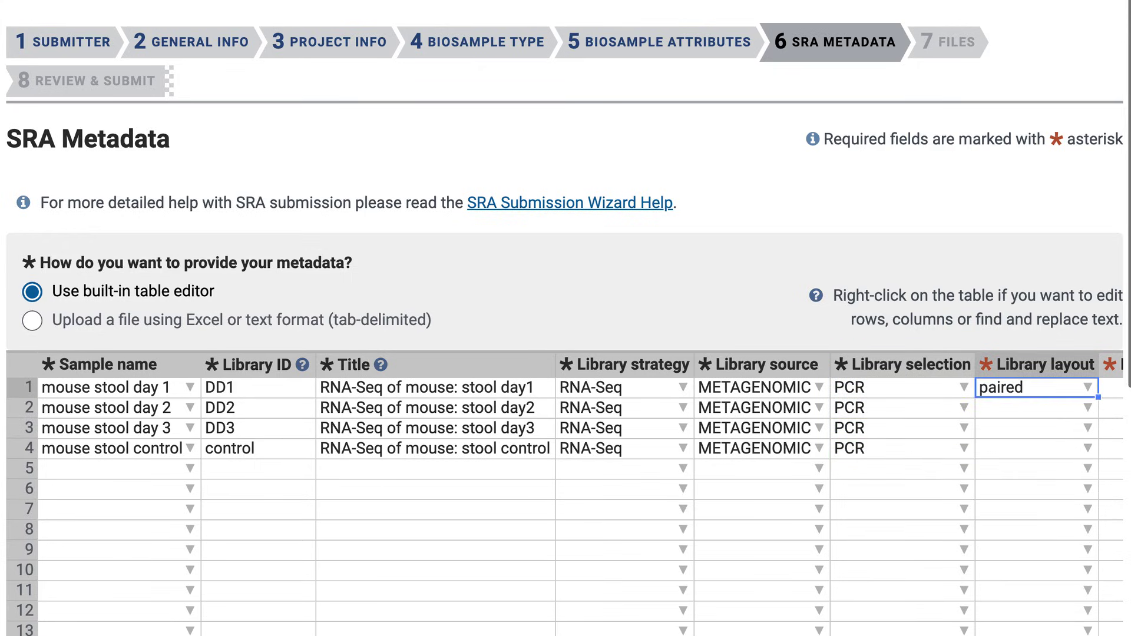
double_click(1098, 397)
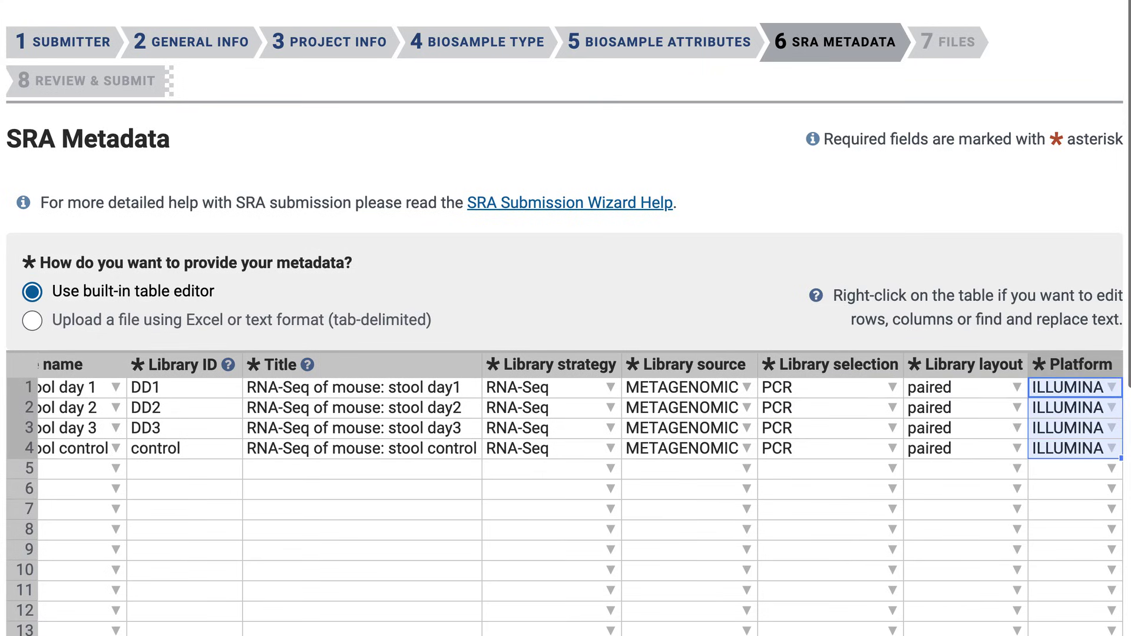
click(1067, 388)
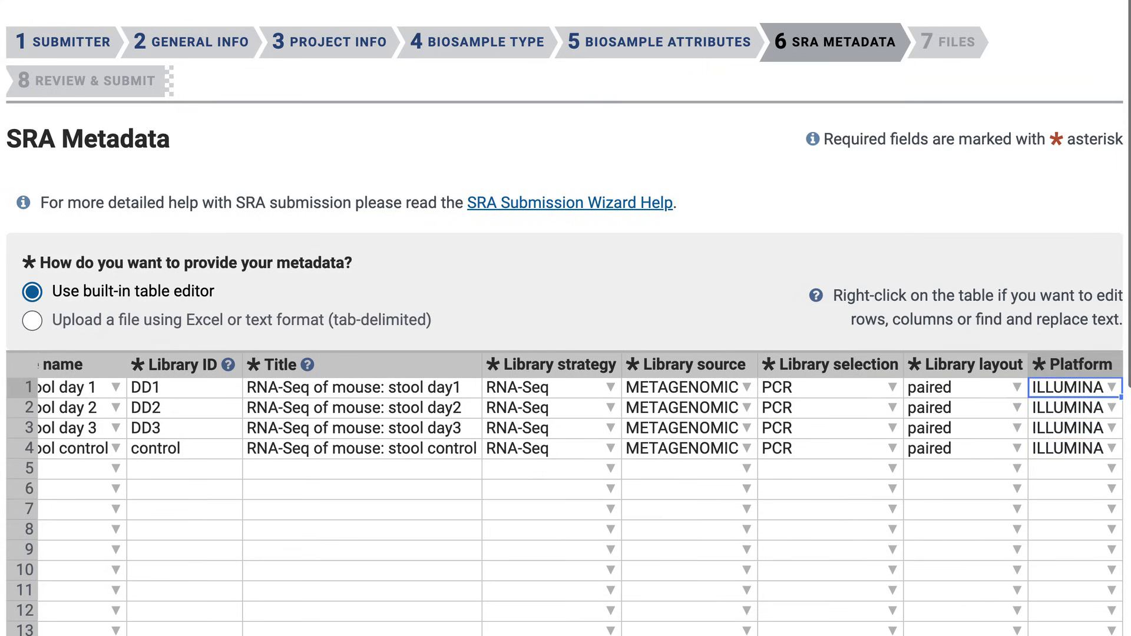
Set the instrument model to Illumina MiSeq and fill in the QIAamp Fast DNA-extraction design description for all four samples.
key(Right)
text(Illumina MiSeq)
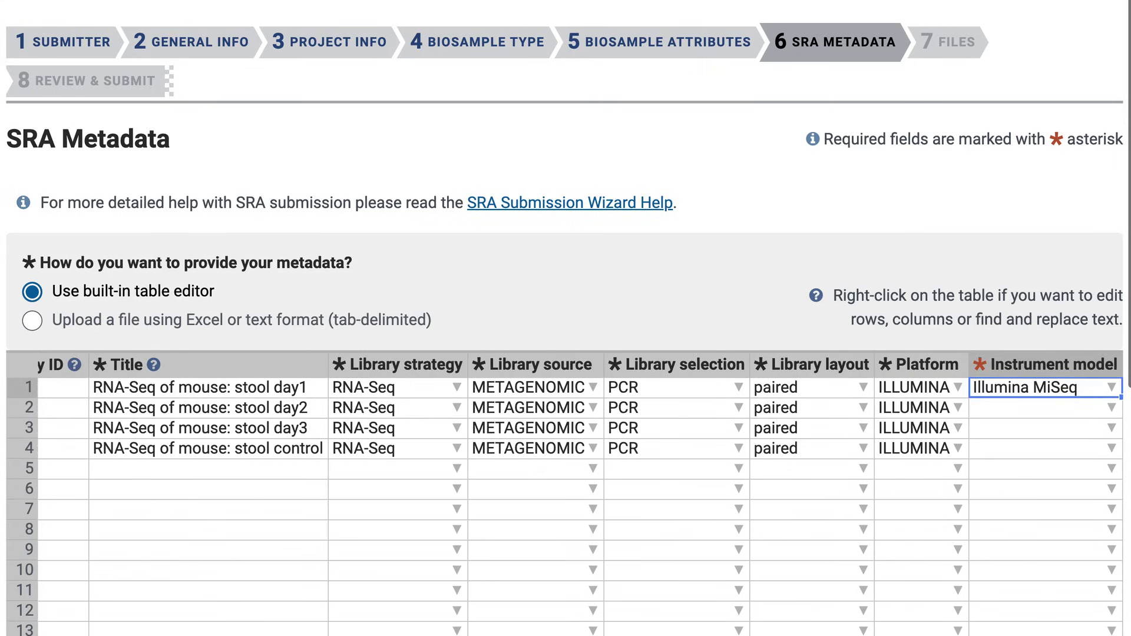
key(shift+Down)
key(shift+Down)
key(shift+Down)
key(ctrl+d)
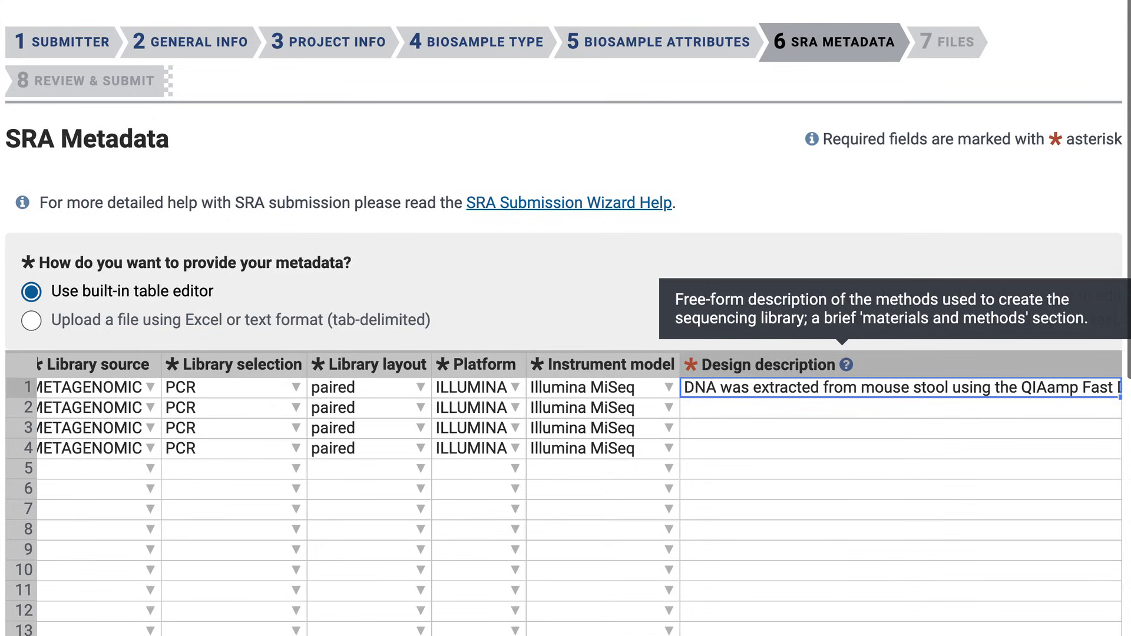
shift+click(901, 448)
key(super+v)
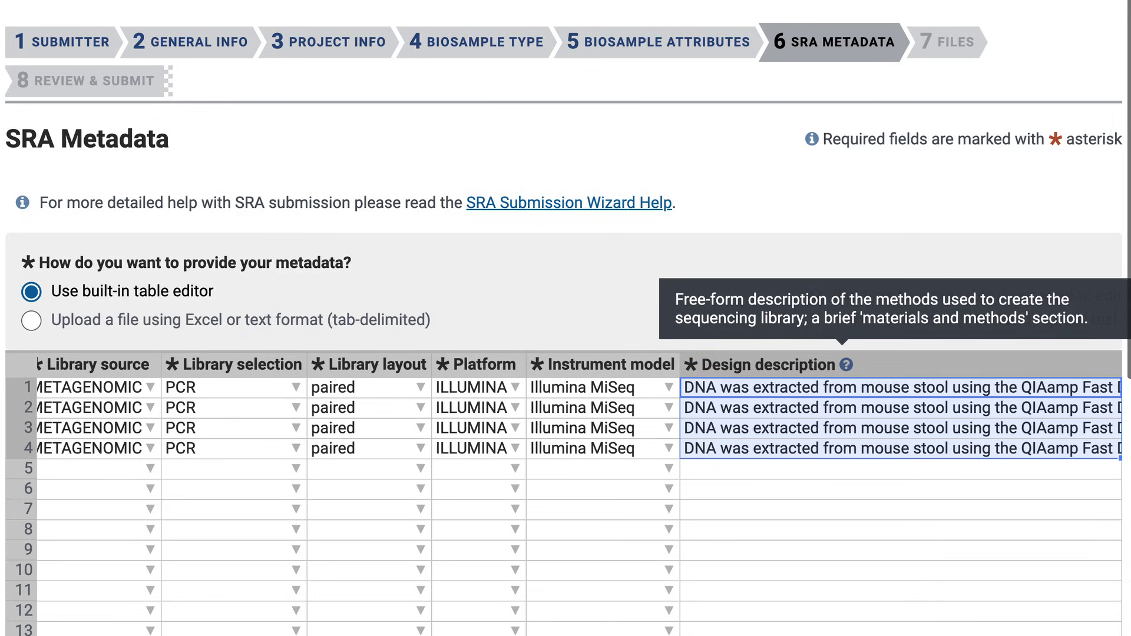
Set the filetype of the first sample to fastq.
click(967, 387)
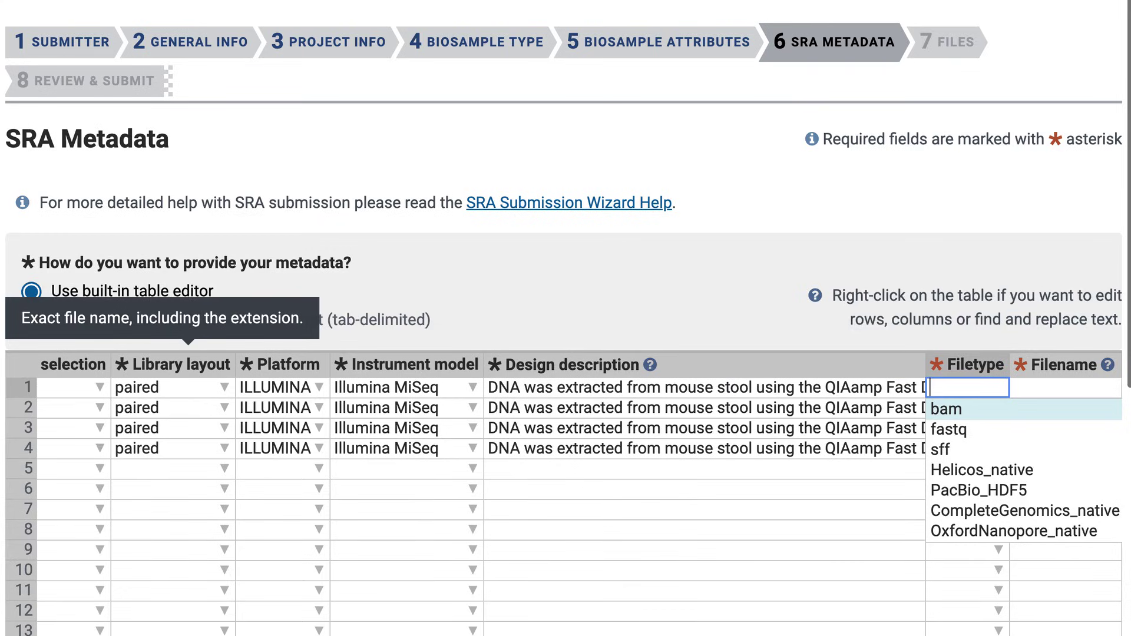
key(Down)
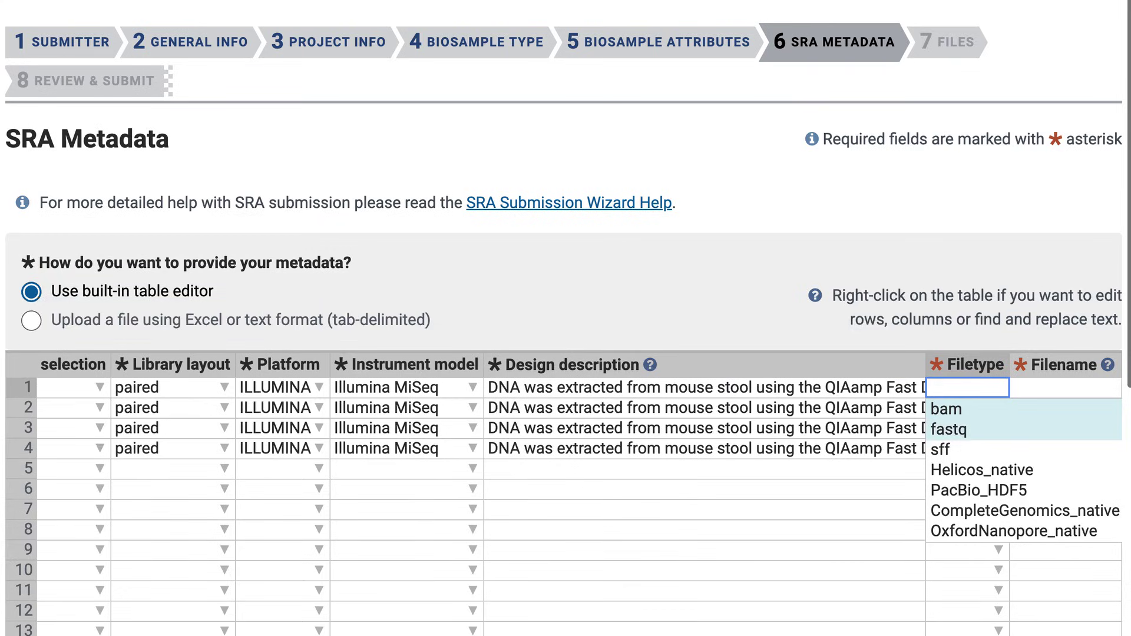
key(Return)
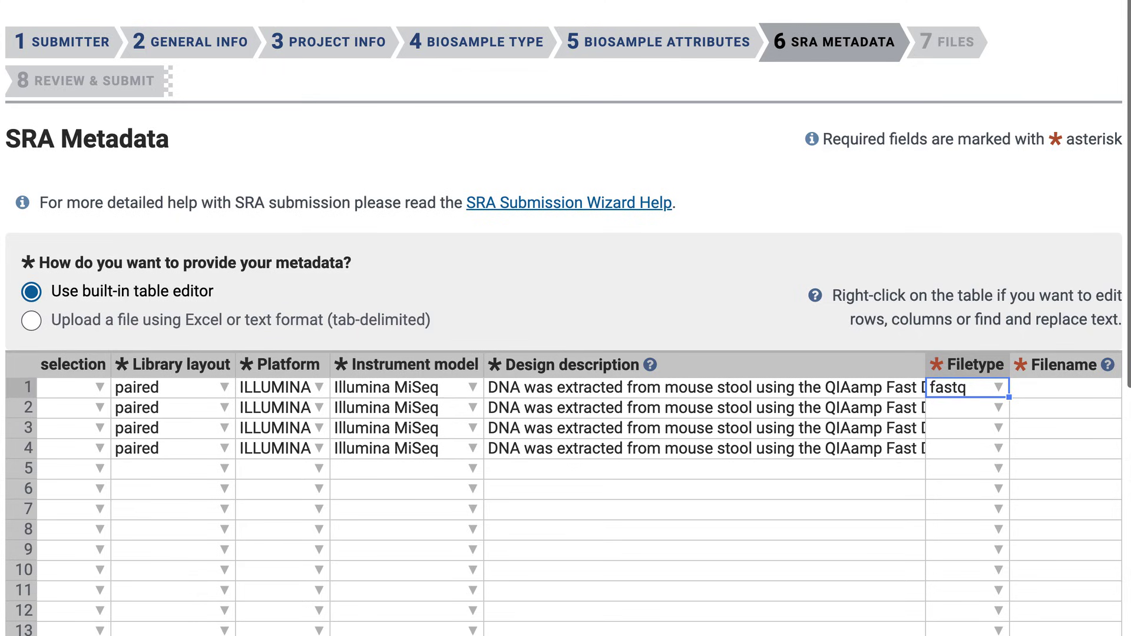
Try the bam filetype for the second sample and look at the Reference FASTA File and Reference assembly fields.
click(998, 408)
click(998, 427)
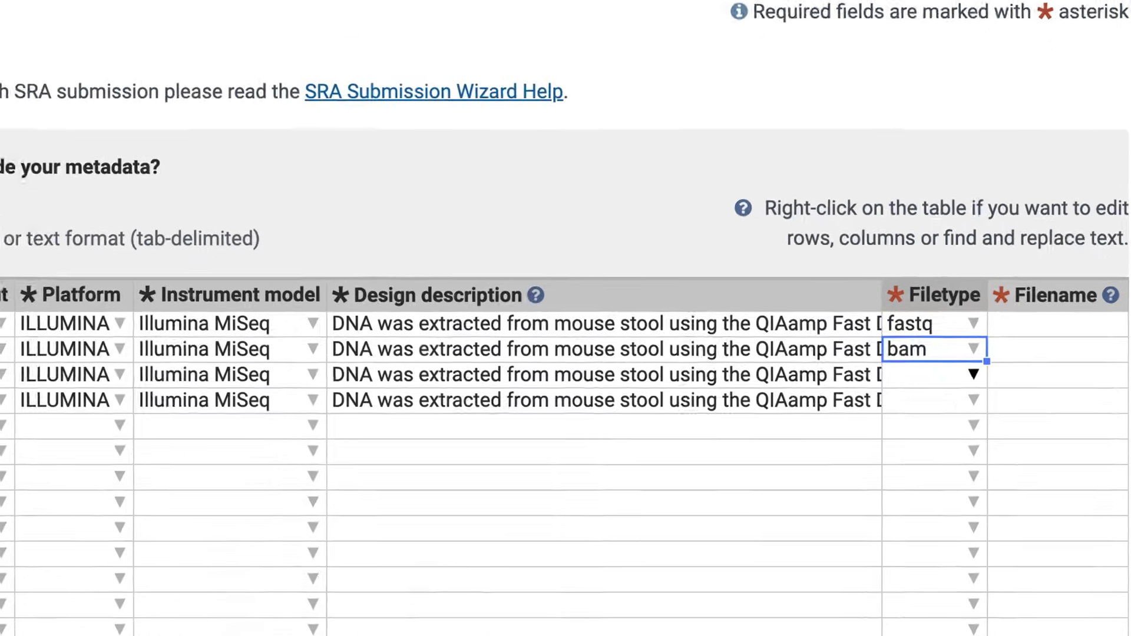
key(Tab)
key(Tab)
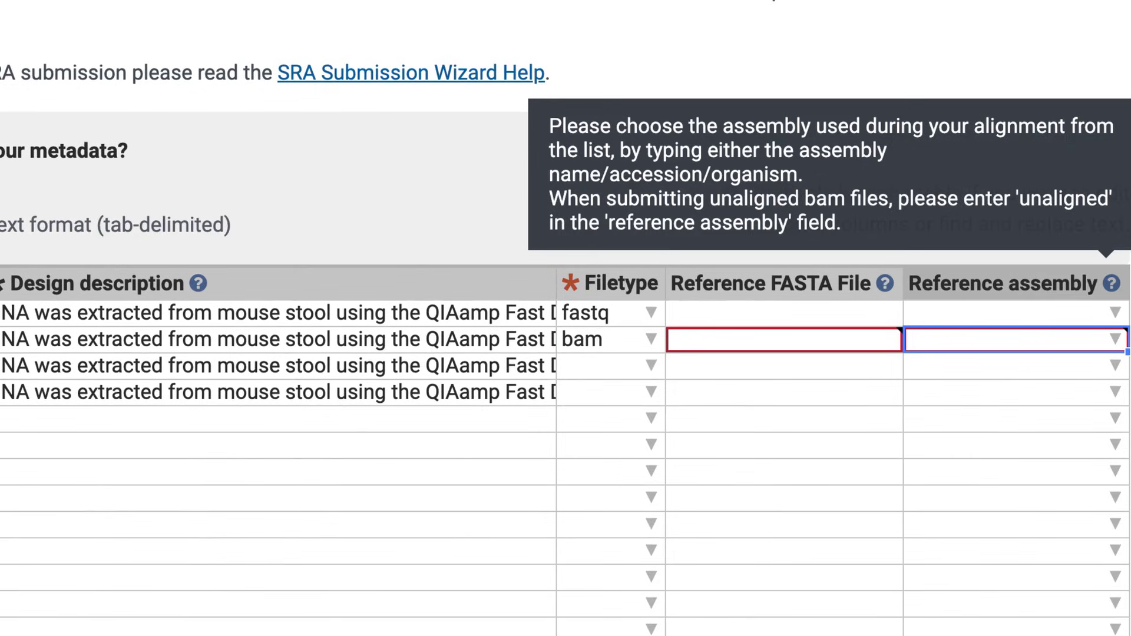
Set the filetype to fastq for the second, third and fourth samples.
click(651, 338)
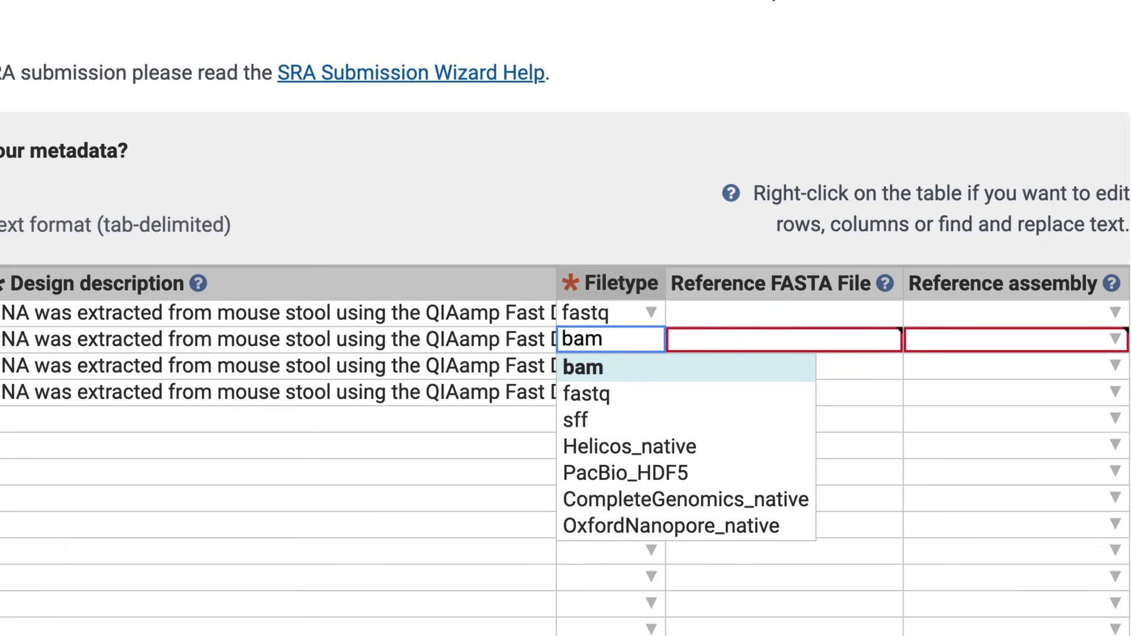
key(Down)
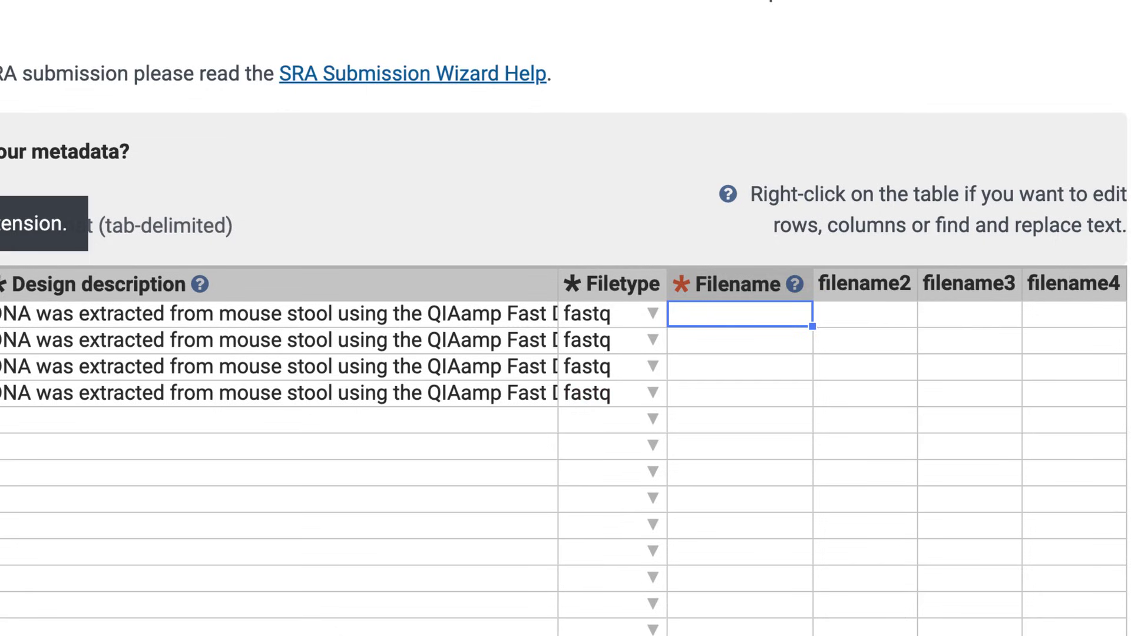
Enter each sample's filename pair ending in _1.fastq and _2.fastq, prefixed Day1, Day2, Day3 and Control, and continue to the Files stage.
text(Day1_1.fastq)
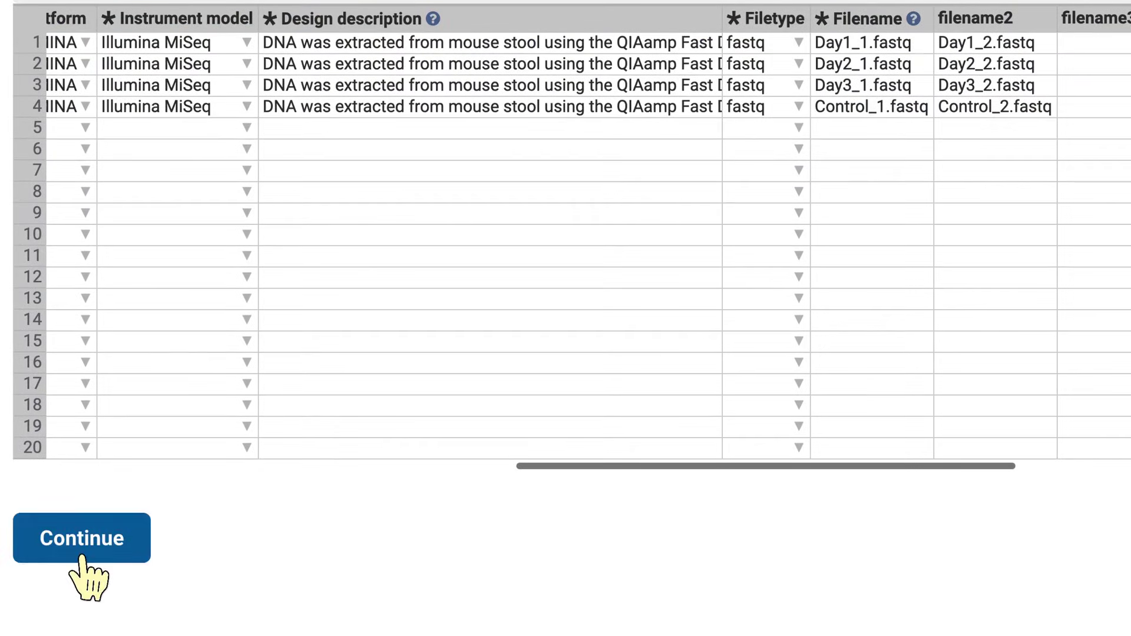
click(88, 598)
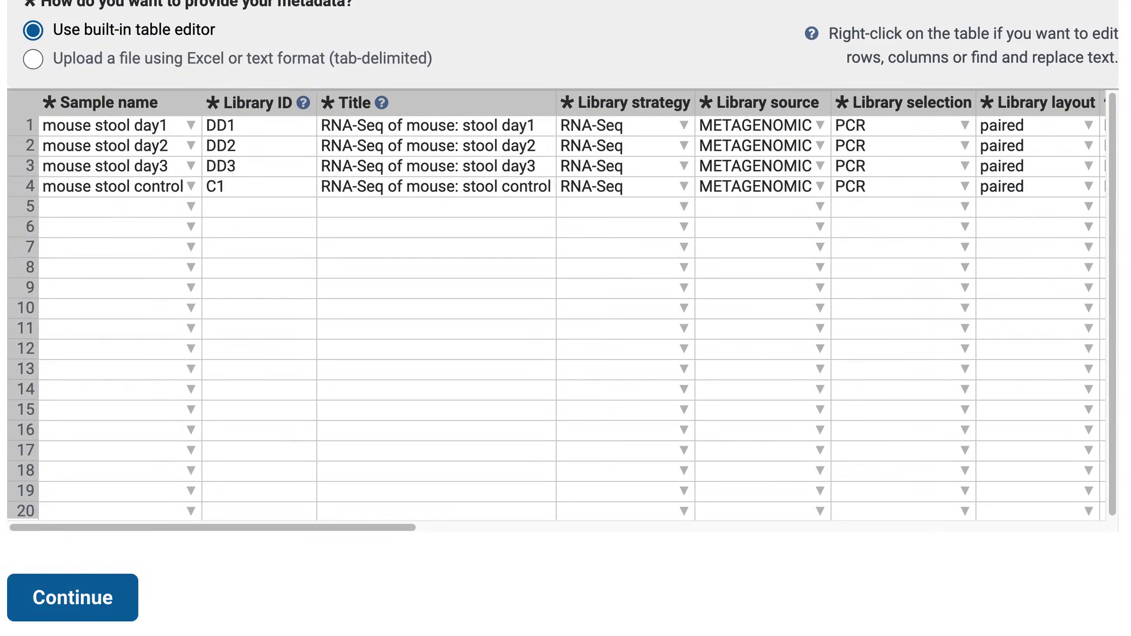
click(75, 616)
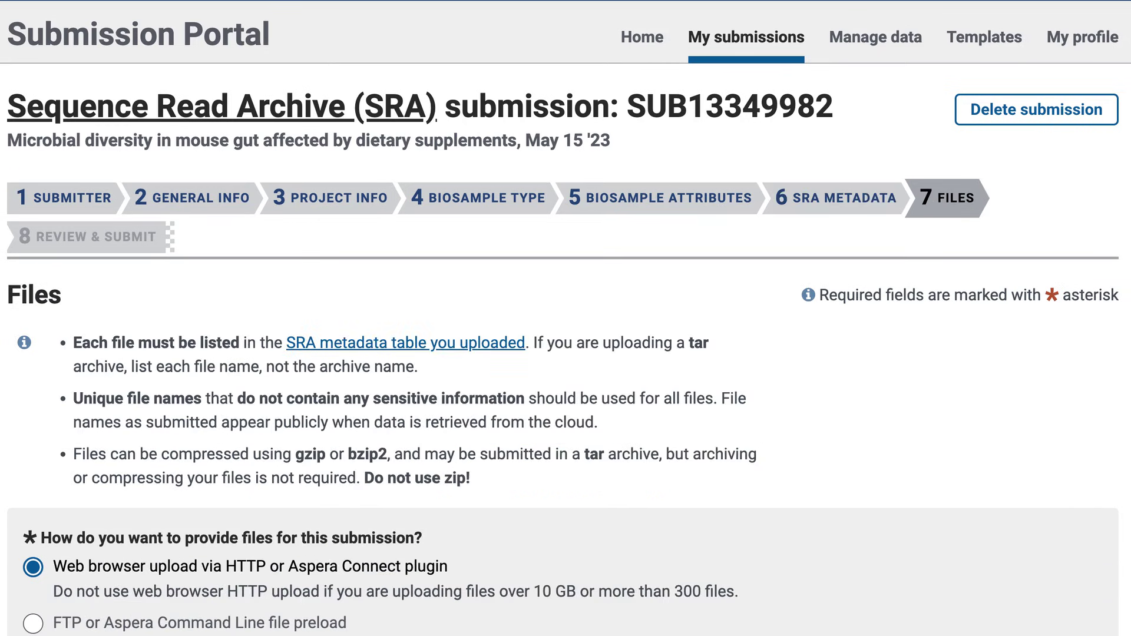
Upload all eight fastq files, Control_1.fastq through Day3_2.fastq, from the Submit_SRA_files folder via web browser upload and continue to Review & Submit.
scroll(34, 315, down, 5)
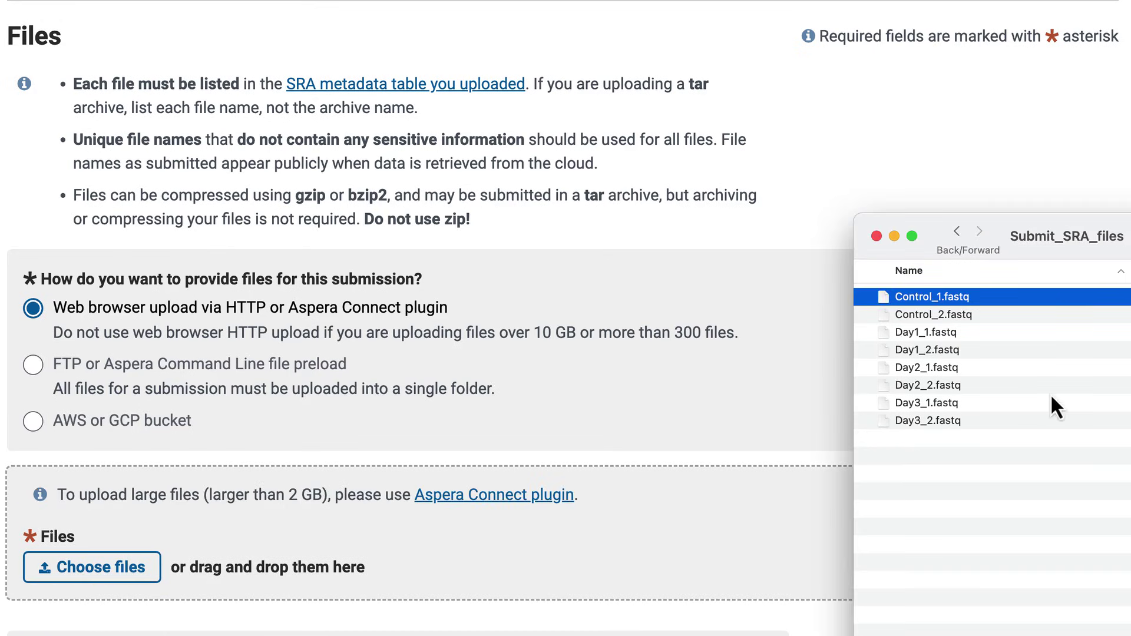
shift+click(1043, 420)
drag(1020, 360, 683, 472)
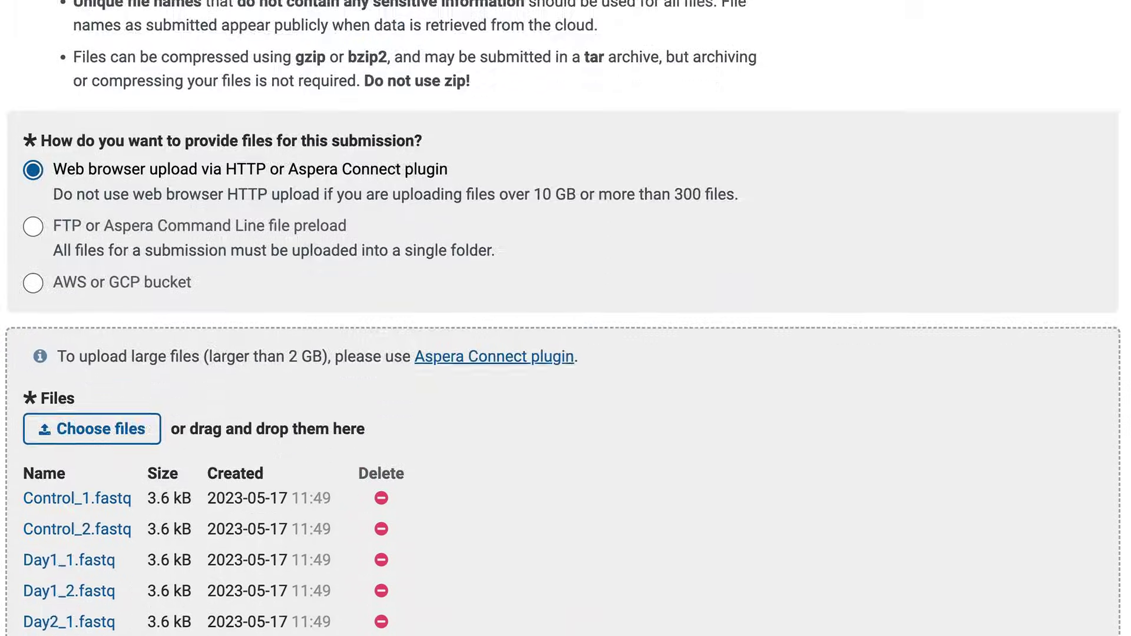
scroll(563, 318, down, 8)
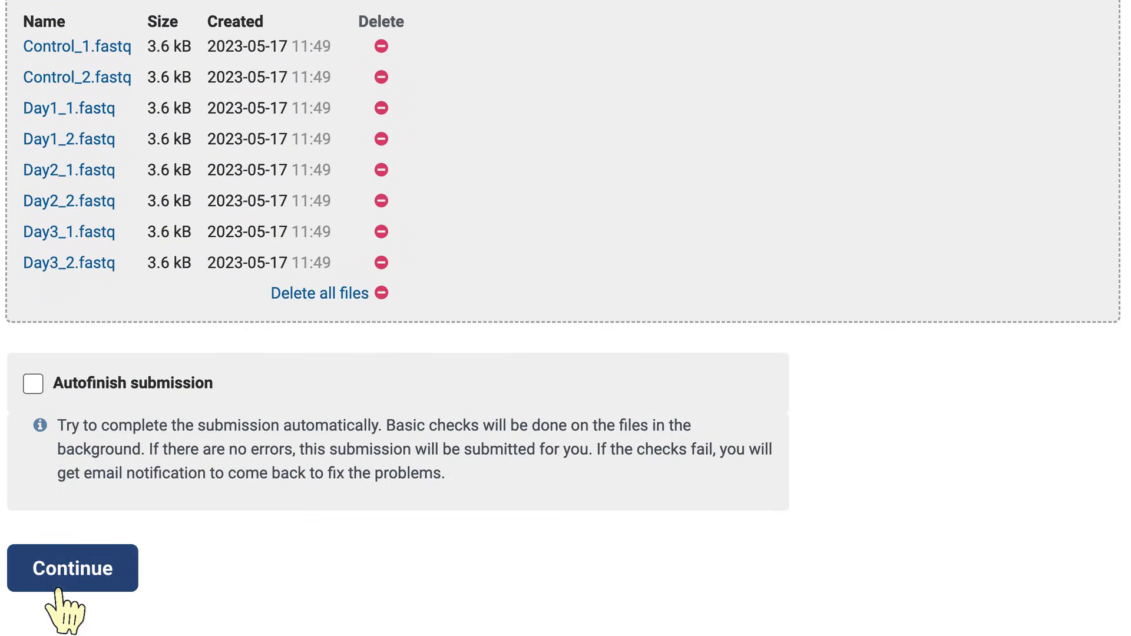
click(59, 586)
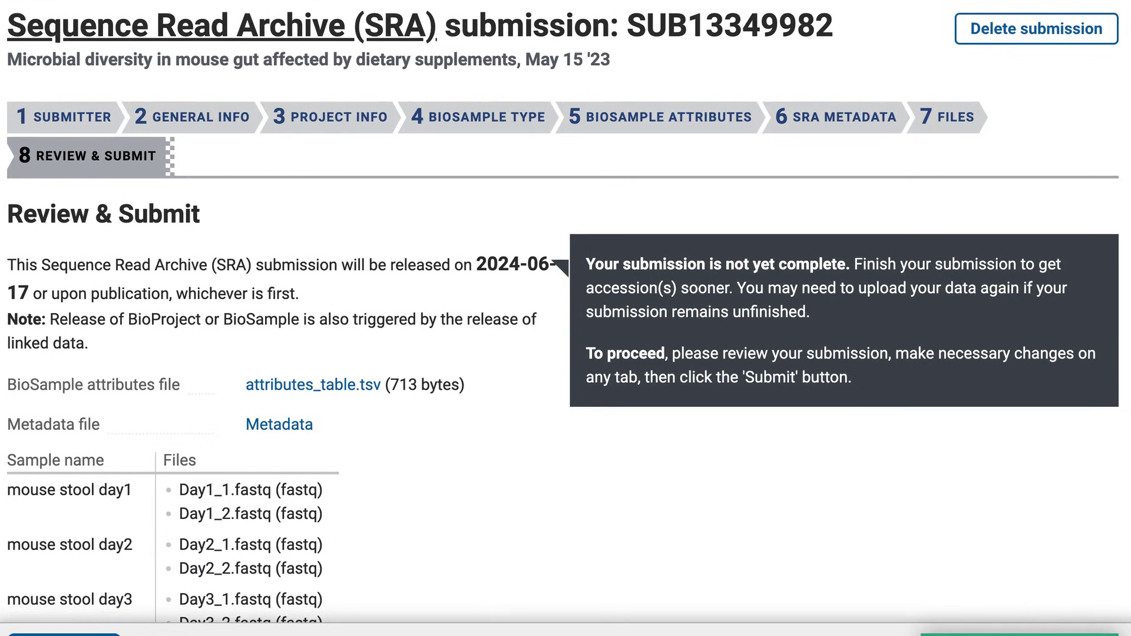
Review the SRA submission's sample files, submitter and BioProject details, and submit it.
scroll(563, 319, down, 8)
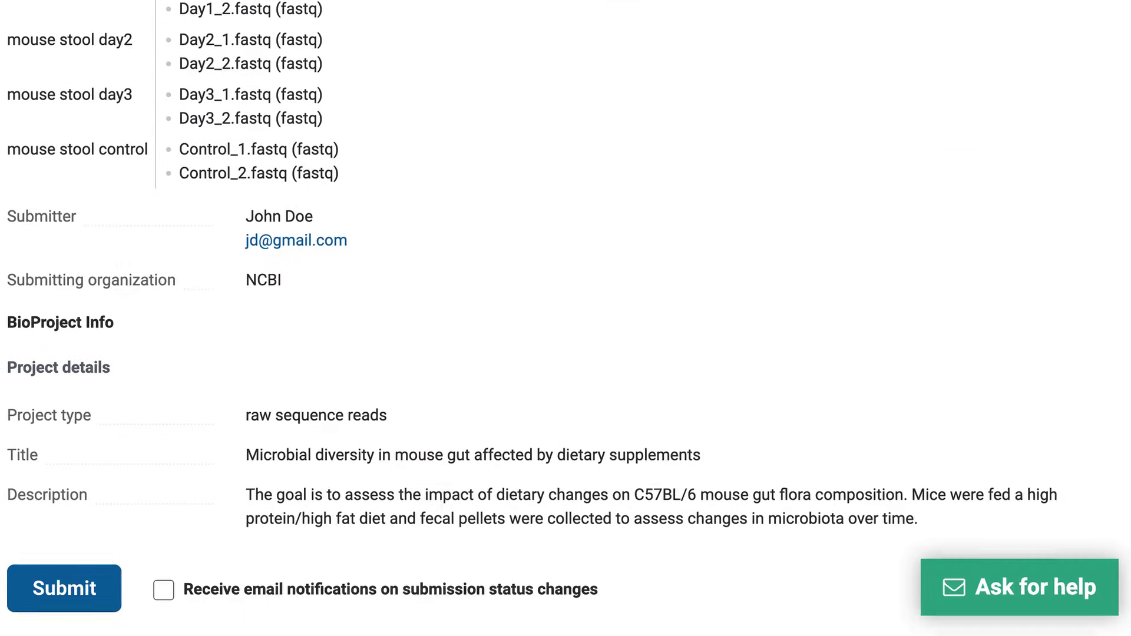
click(62, 601)
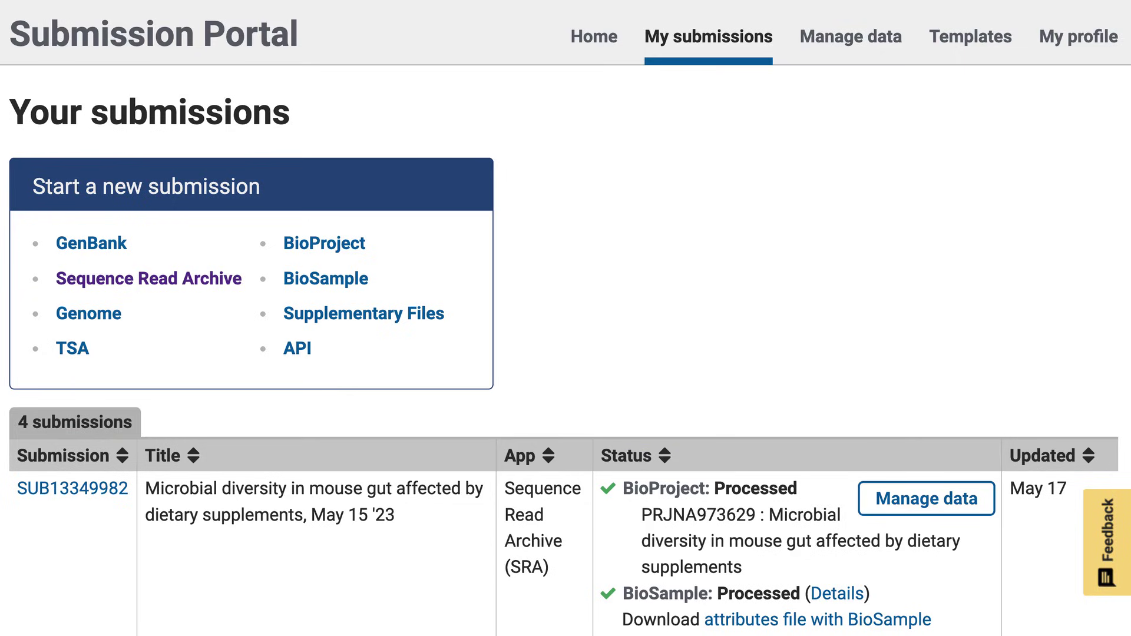
View the submitted BioProject on the Manage data page, and look through the Submission Portal home page down to its GenBank section.
click(879, 52)
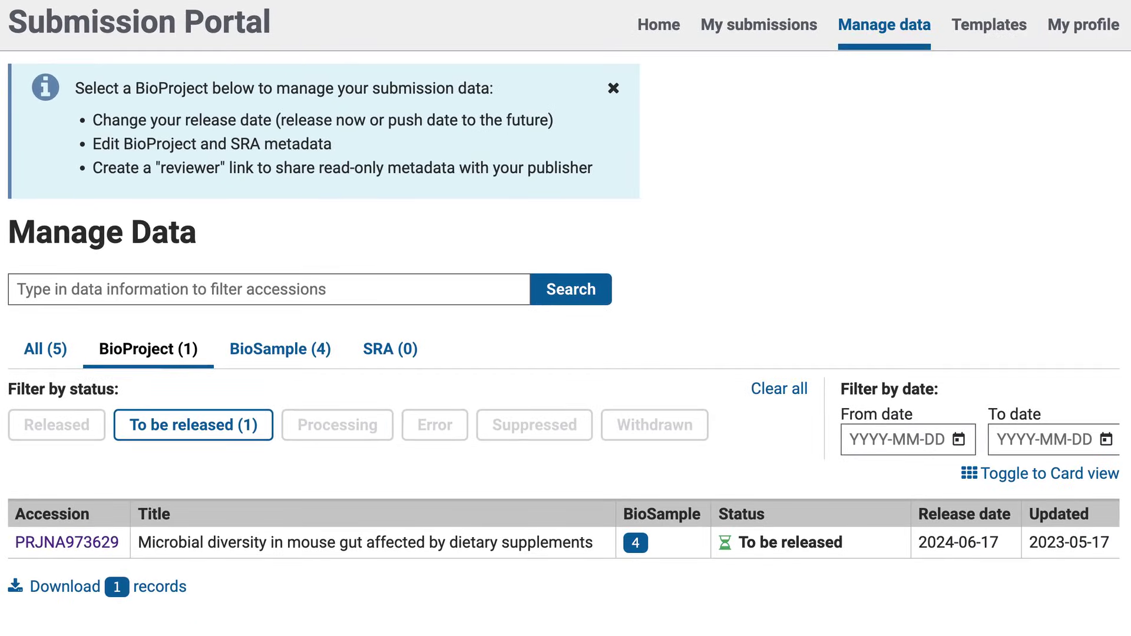
click(672, 40)
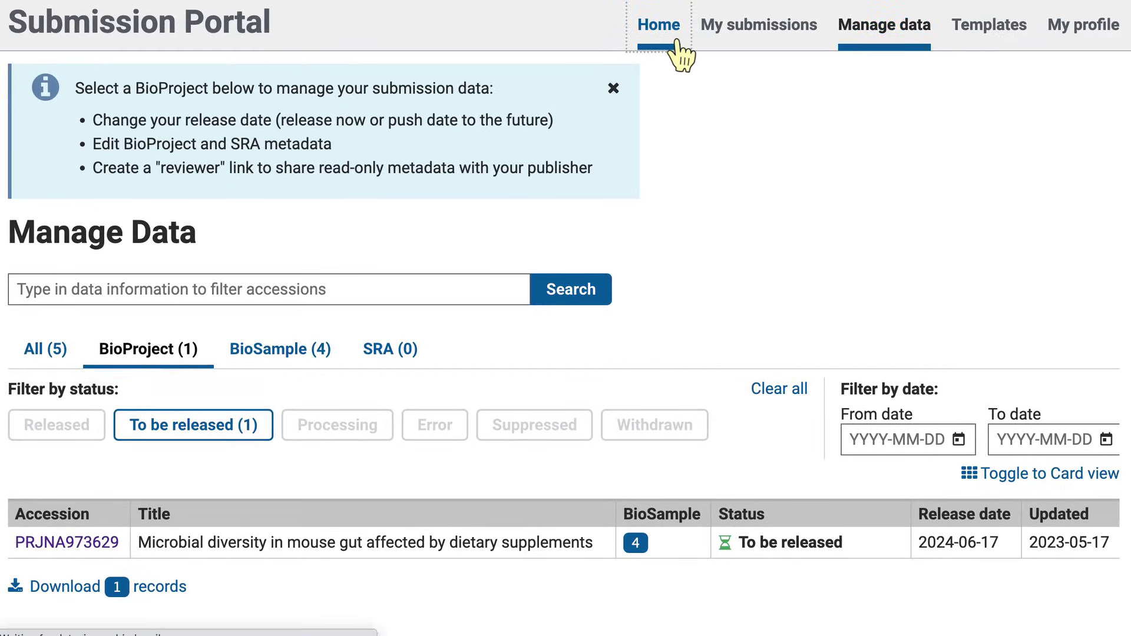
scroll(745, 422, down, 20)
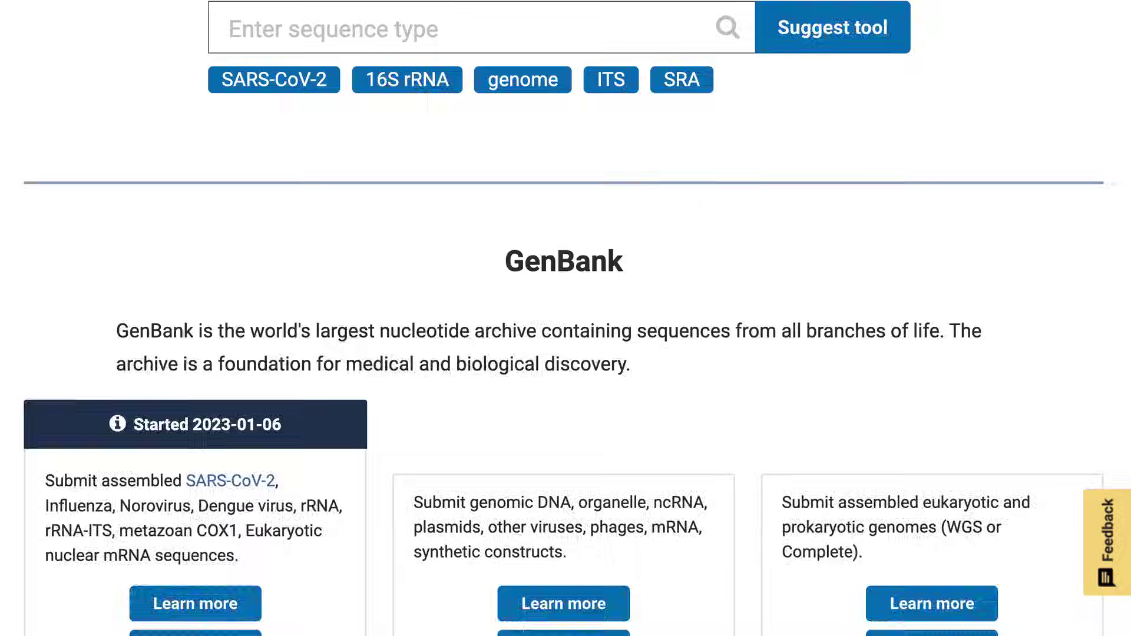